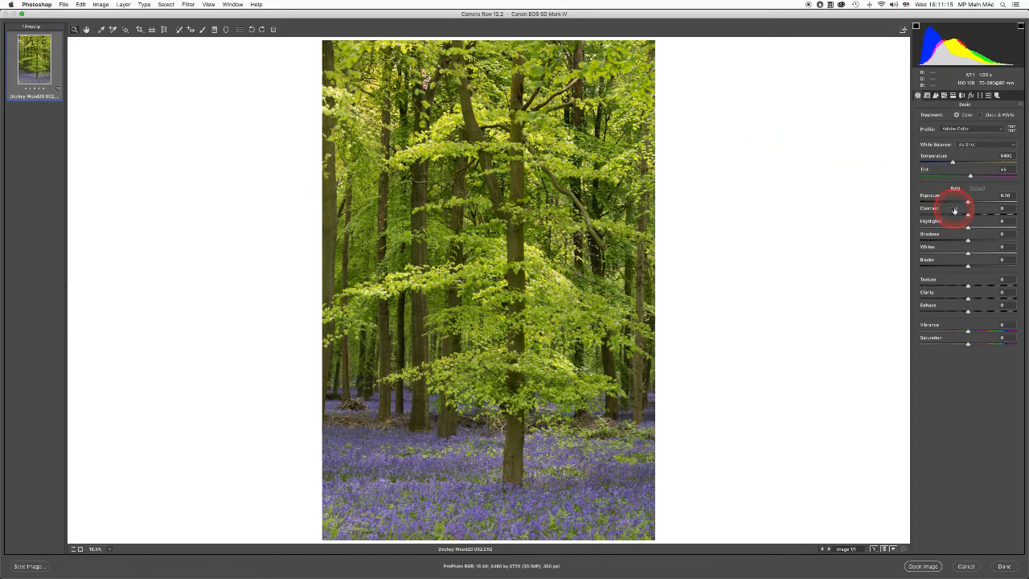
Step: Set the exposure to -0.40 and the highlights to +100, comparing the adjusted photo with the default settings
{"action": "left_click_drag", "start_coordinate": [968, 203], "coordinate": [974, 202]}
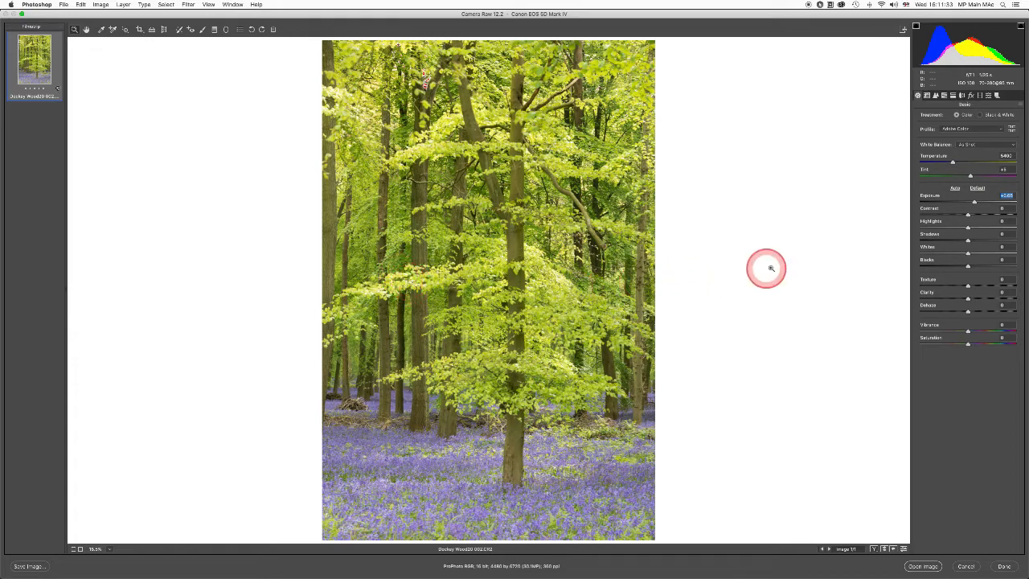
{"action": "left_click_drag", "start_coordinate": [979, 205], "coordinate": [965, 203]}
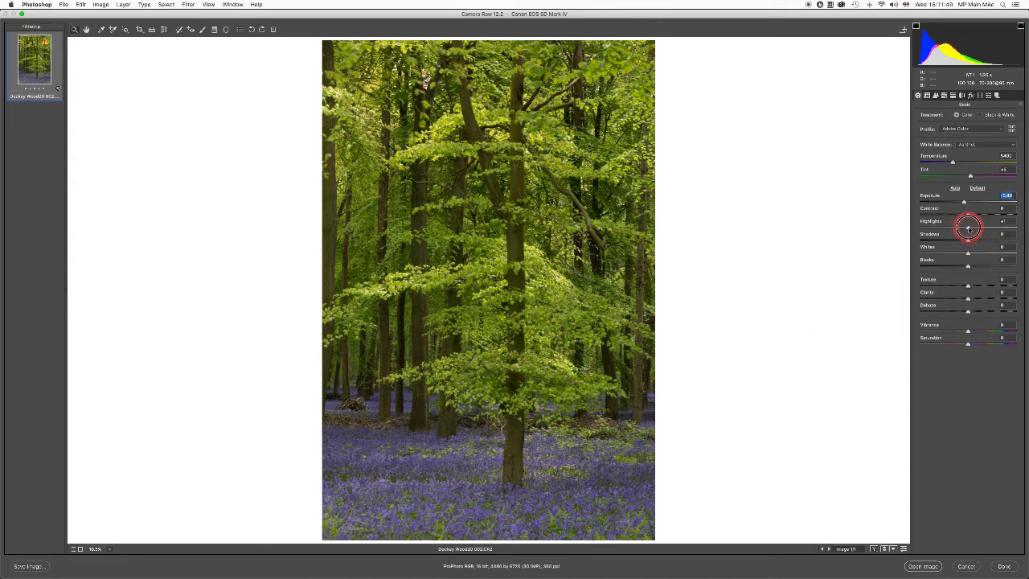
{"action": "left_click_drag", "start_coordinate": [969, 227], "coordinate": [1022, 232]}
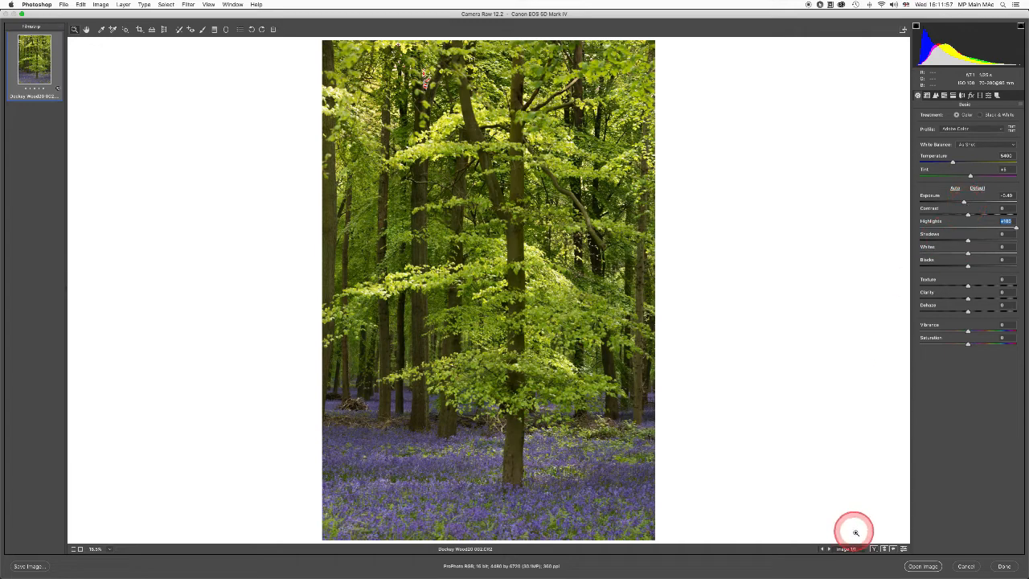
{"action": "left_click", "coordinate": [884, 548]}
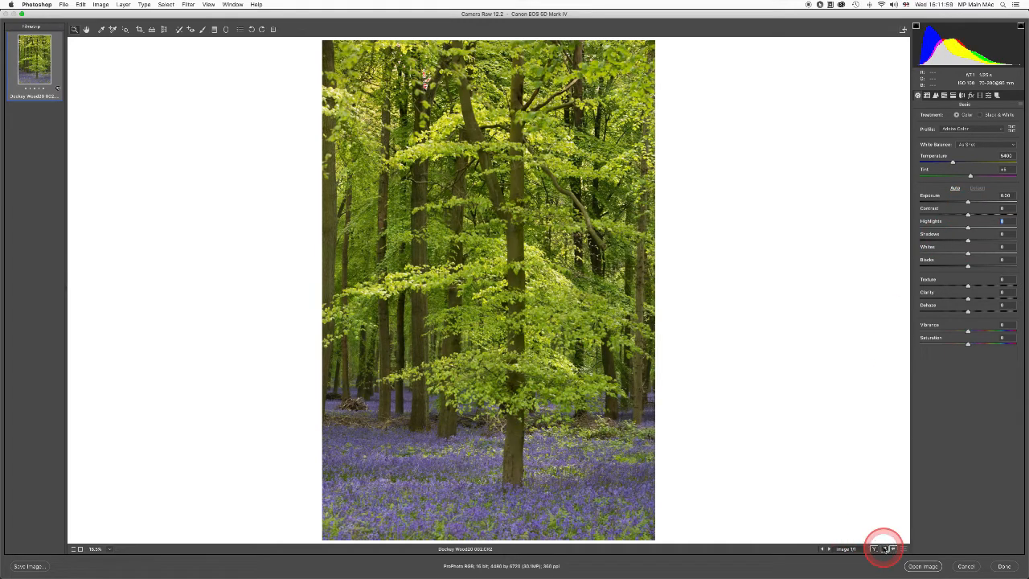
{"action": "left_click", "coordinate": [885, 548]}
{"action": "left_click", "coordinate": [884, 549]}
{"action": "left_click", "coordinate": [884, 549]}
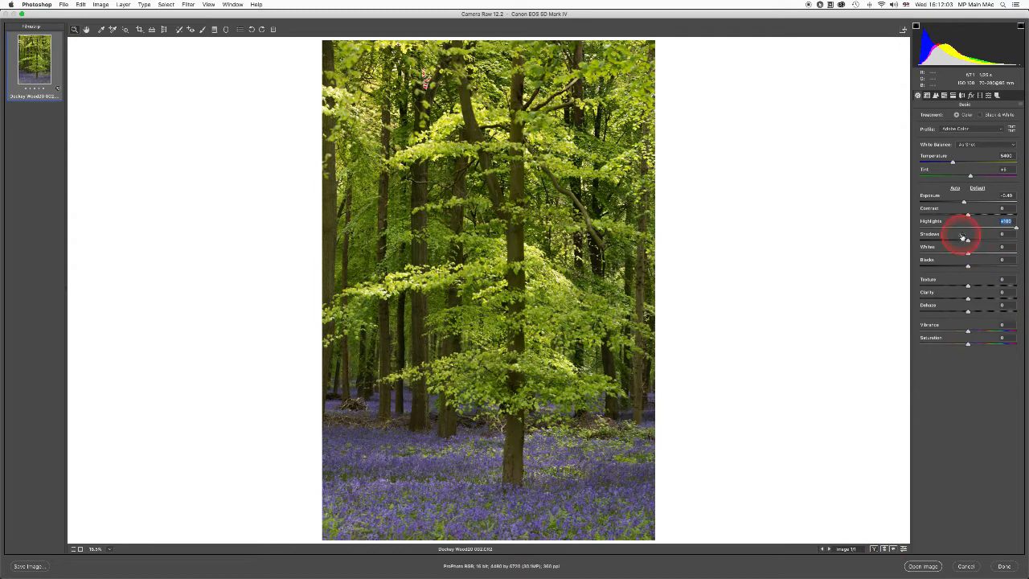
Step: Brighten the bluebells by raising the HSL luminance of the blues to +52 and the purples to +38
{"action": "left_click", "coordinate": [944, 95]}
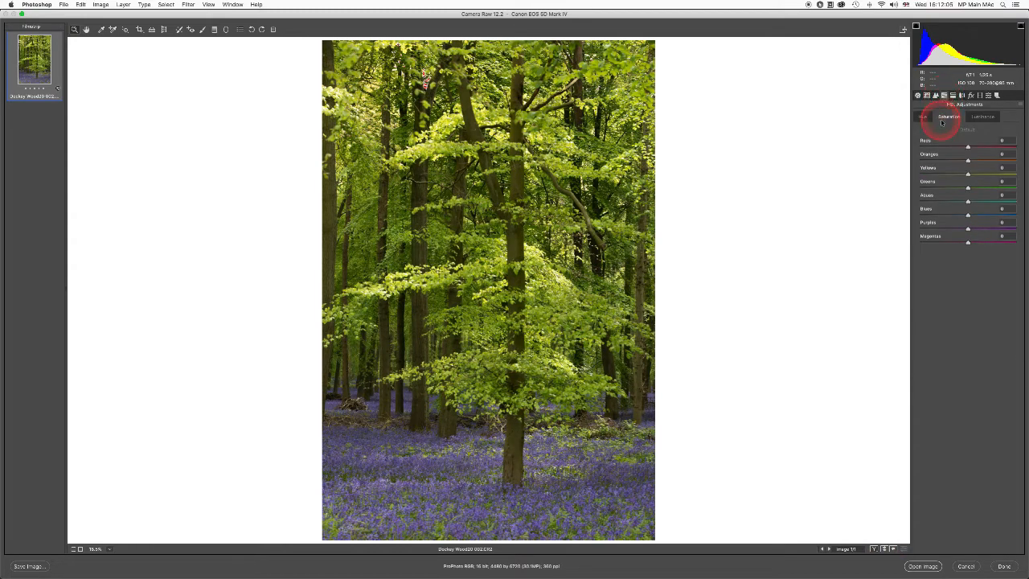
{"action": "left_click", "coordinate": [983, 117]}
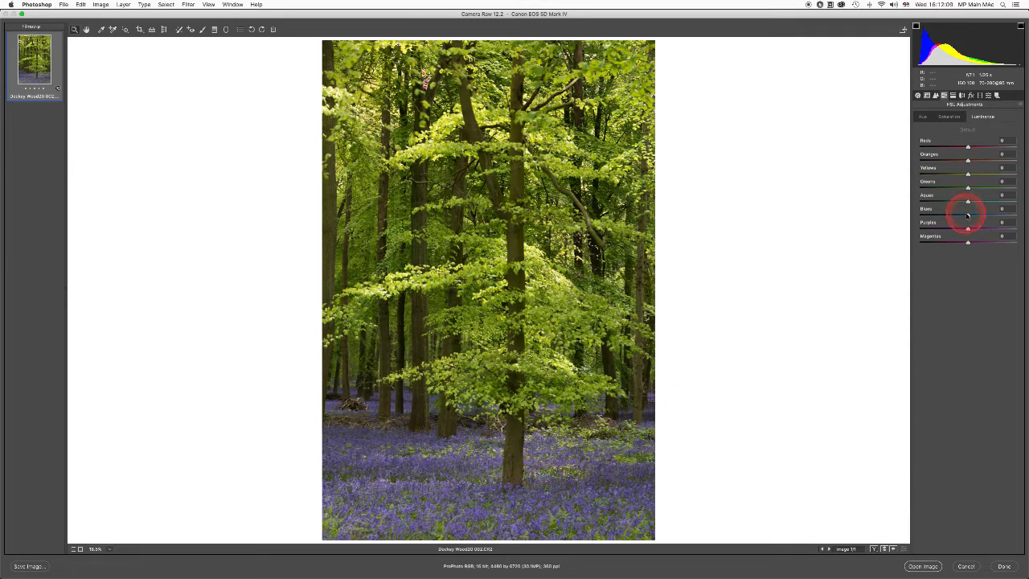
{"action": "left_click_drag", "start_coordinate": [968, 214], "coordinate": [986, 229]}
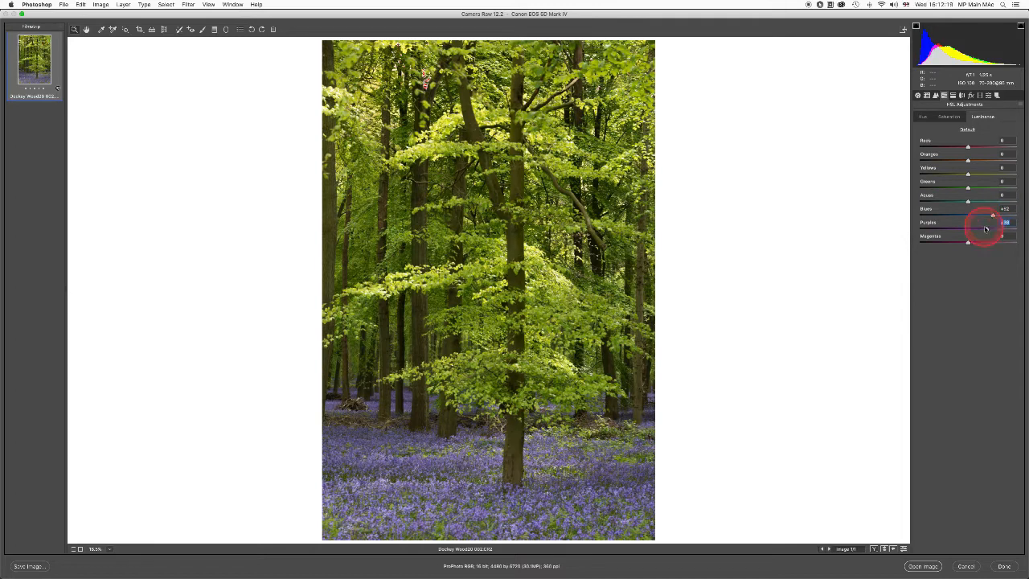
Step: Raise the HSL saturation of the blues to about +46 and the purples to +40
{"action": "left_click", "coordinate": [949, 116]}
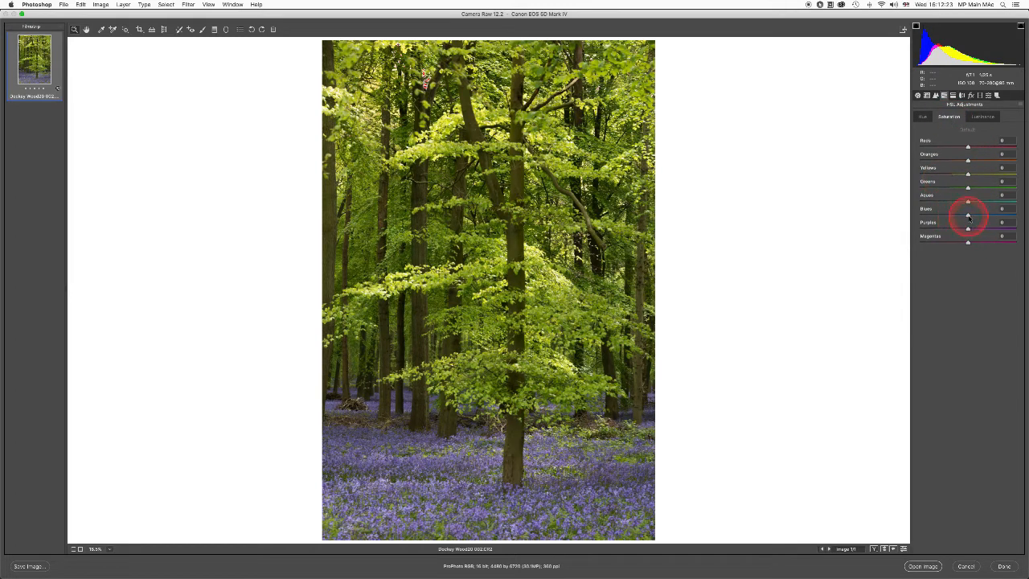
{"action": "left_click", "coordinate": [968, 216]}
{"action": "left_click_drag", "start_coordinate": [969, 216], "coordinate": [987, 229]}
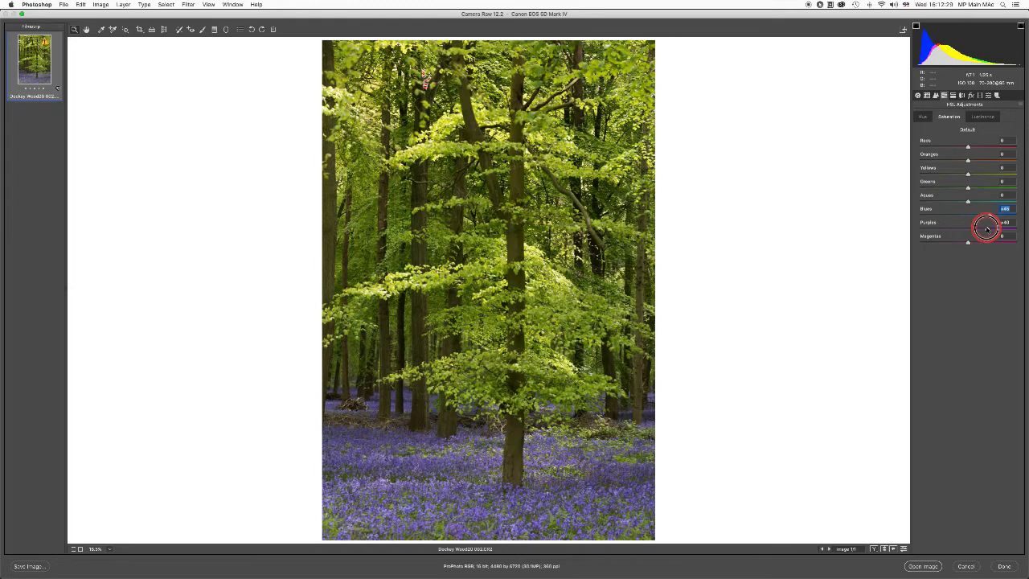
Step: Raise the HSL luminance to about +86 for blues, +46 for purples, +17 for yellows and +18 for greens
{"action": "left_click", "coordinate": [982, 117]}
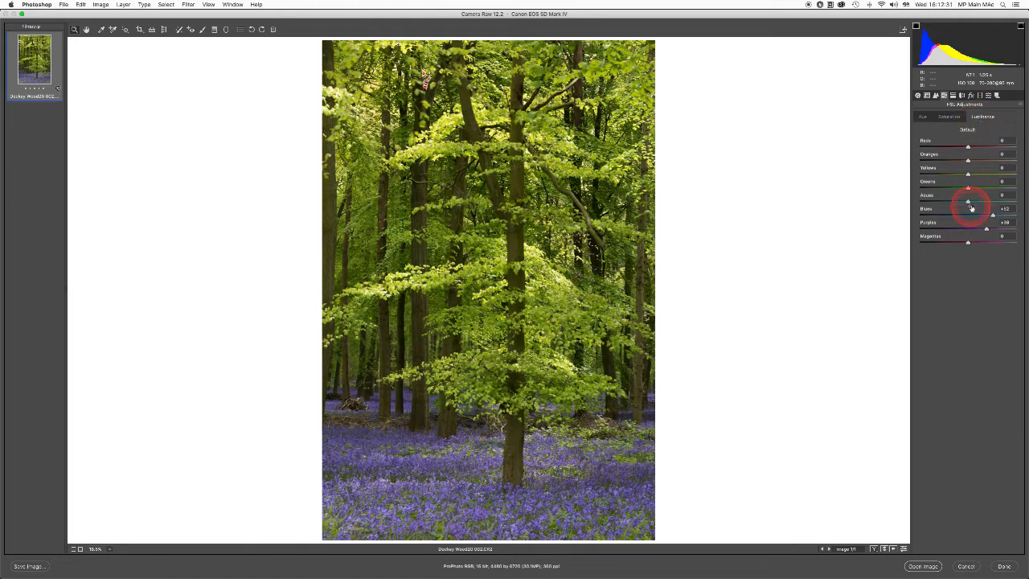
{"action": "left_click_drag", "start_coordinate": [992, 216], "coordinate": [1010, 214]}
{"action": "left_click_drag", "start_coordinate": [987, 231], "coordinate": [990, 229]}
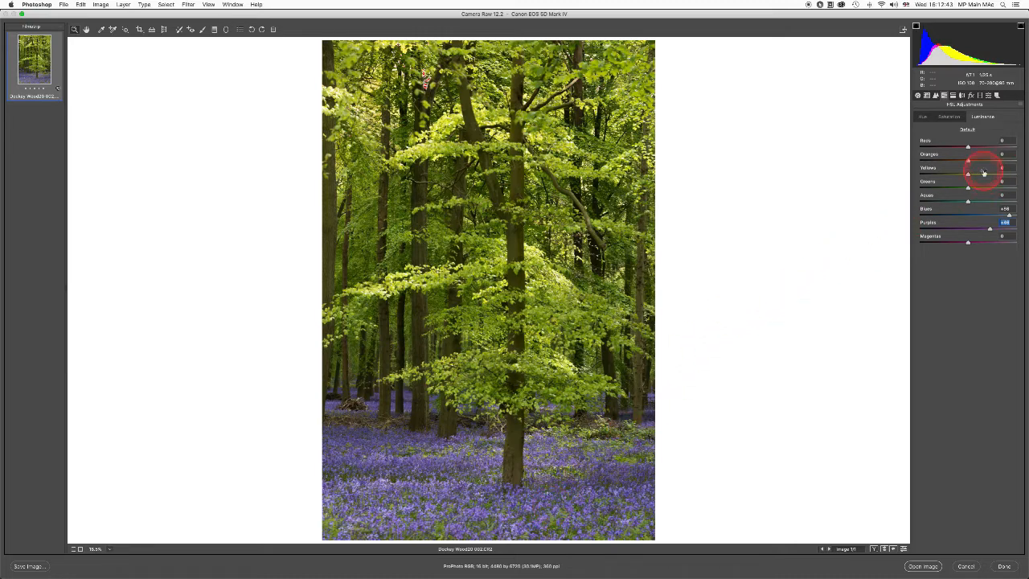
{"action": "mouse_move", "coordinate": [969, 175]}
{"action": "left_mouse_down"}
{"action": "mouse_move", "coordinate": [963, 188]}
{"action": "mouse_move", "coordinate": [974, 188]}
{"action": "left_mouse_up"}
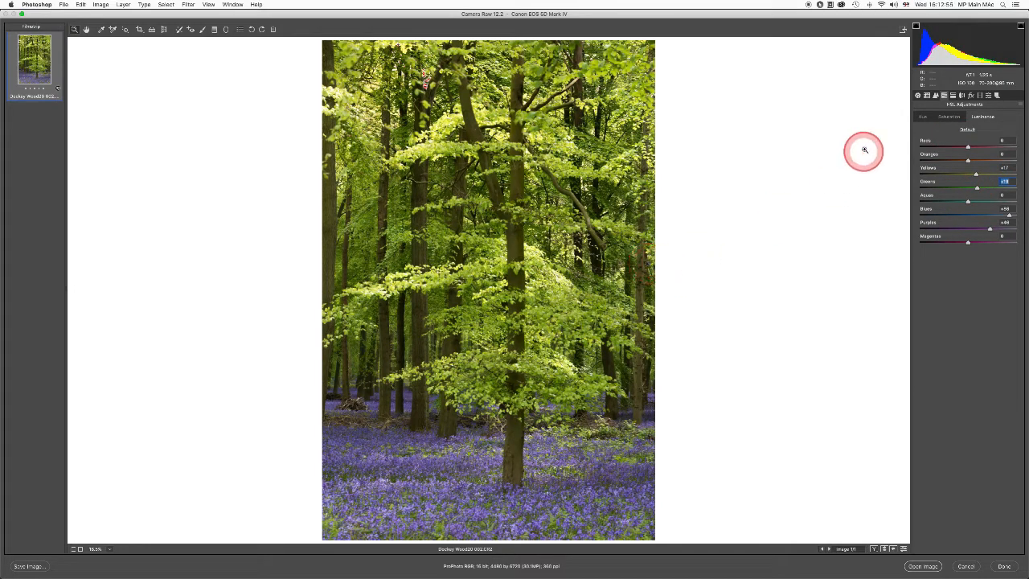
Step: Lower the basic exposure to about -0.60 and set the highlights to about +98
{"action": "left_click", "coordinate": [918, 95]}
{"action": "left_click", "coordinate": [548, 432]}
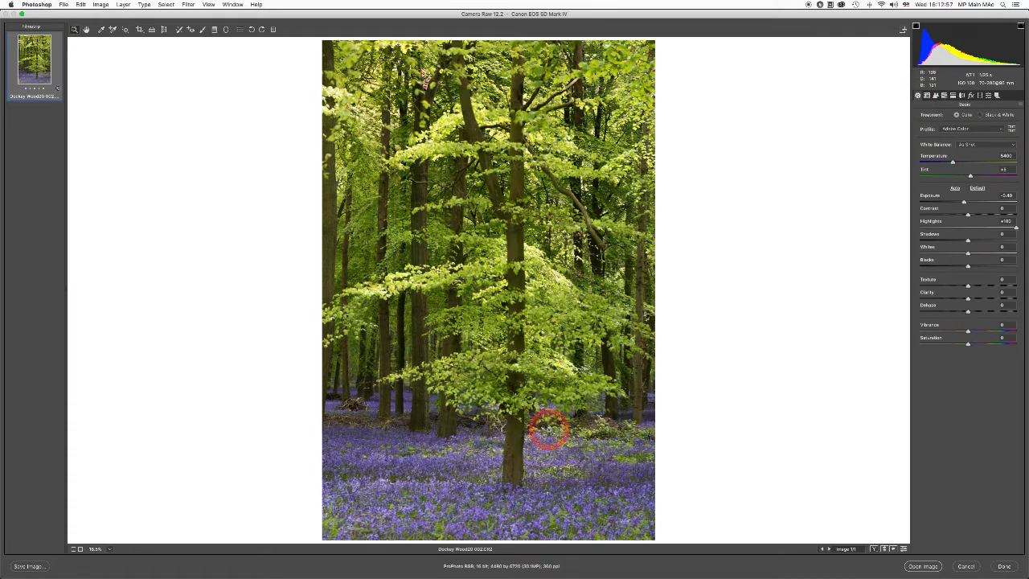
{"action": "left_click", "coordinate": [1020, 283]}
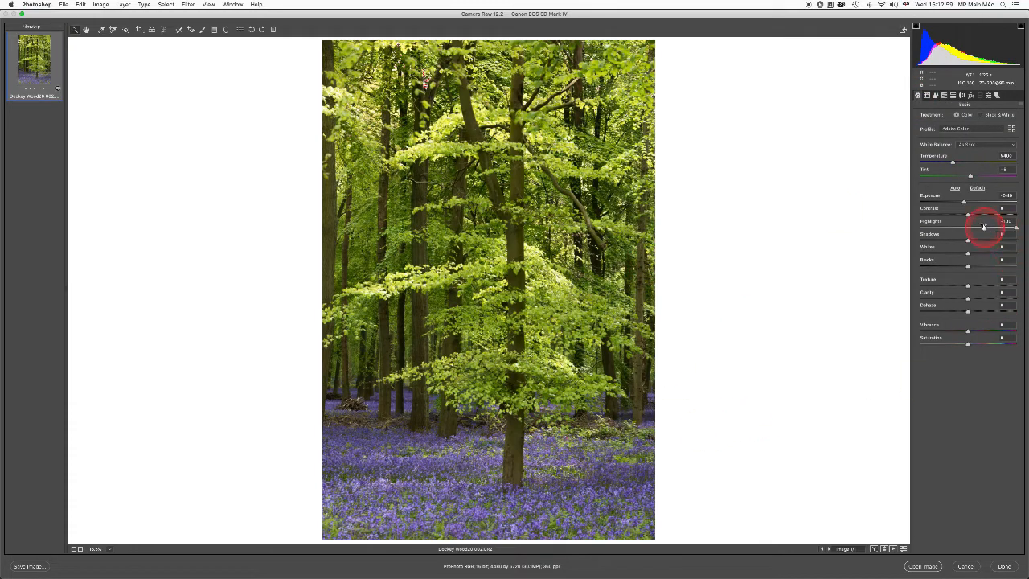
{"action": "left_click", "coordinate": [963, 202]}
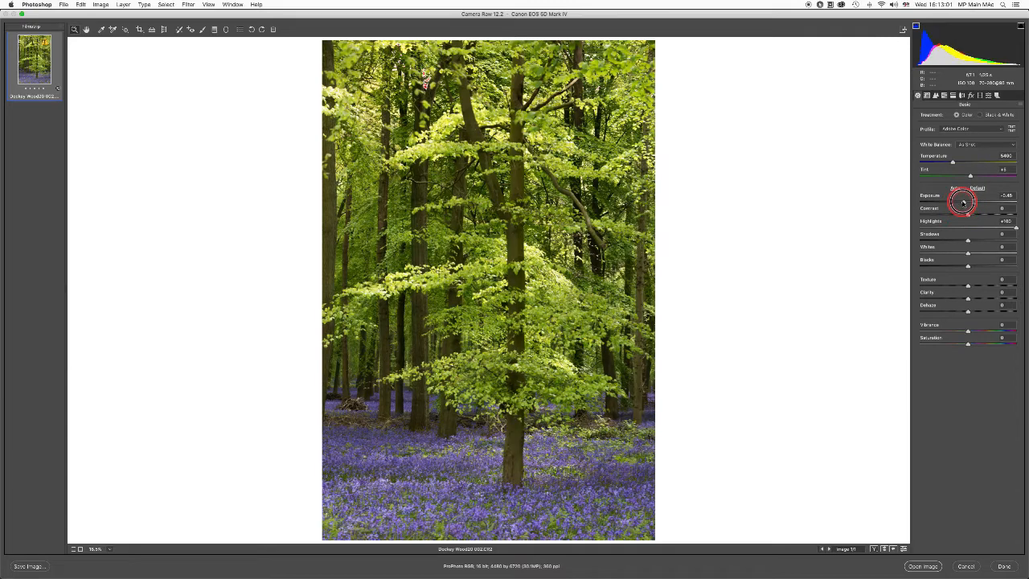
{"action": "left_click_drag", "start_coordinate": [964, 202], "coordinate": [962, 203]}
{"action": "left_click_drag", "start_coordinate": [1015, 228], "coordinate": [1017, 230]}
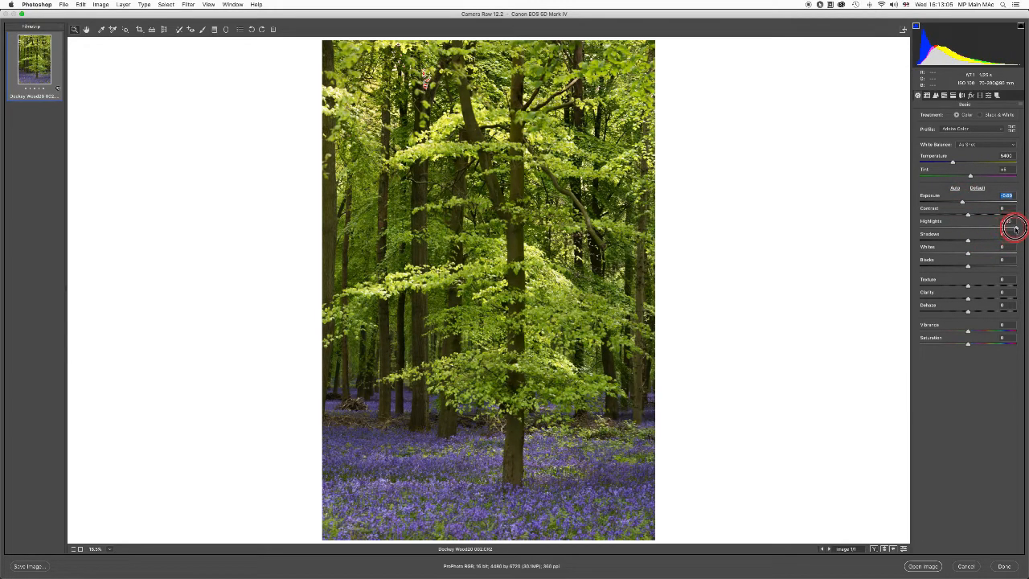
Step: Raise the whites to about +18 and open the adjusted raw image in Photoshop
{"action": "left_click", "coordinate": [968, 258]}
{"action": "left_click_drag", "start_coordinate": [968, 255], "coordinate": [978, 254]}
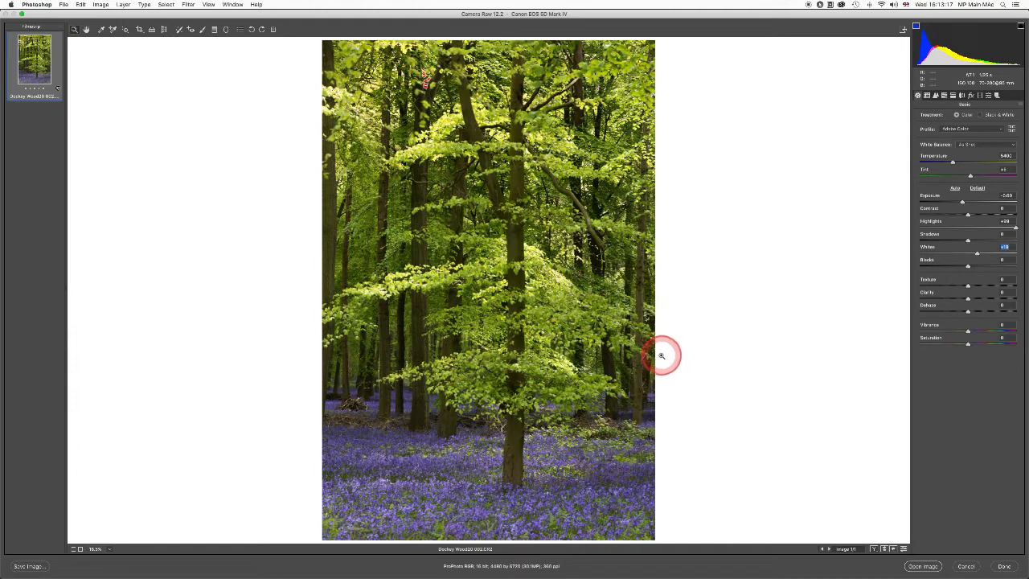
{"action": "key", "text": "alt"}
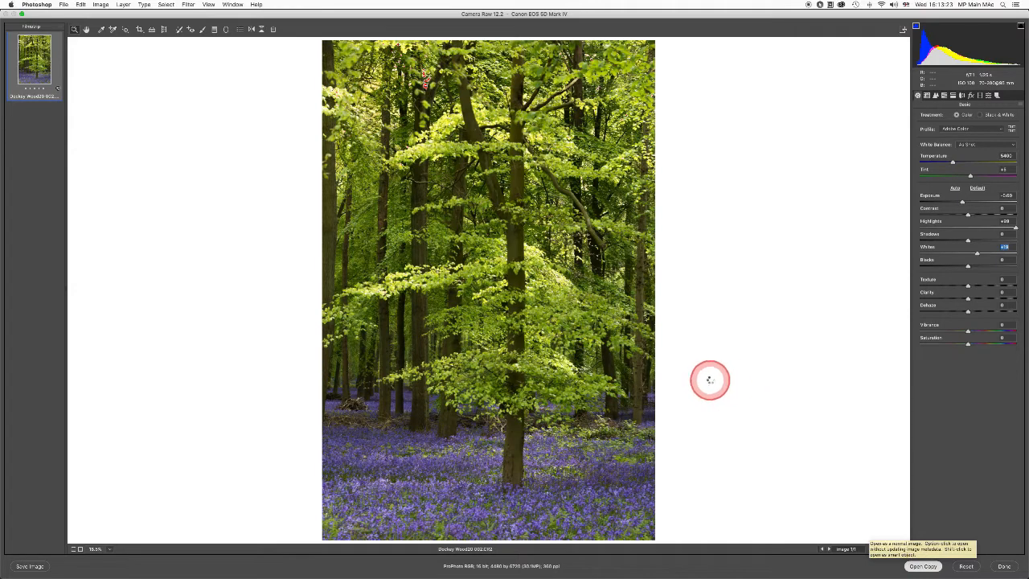
{"action": "key", "text": "Return"}
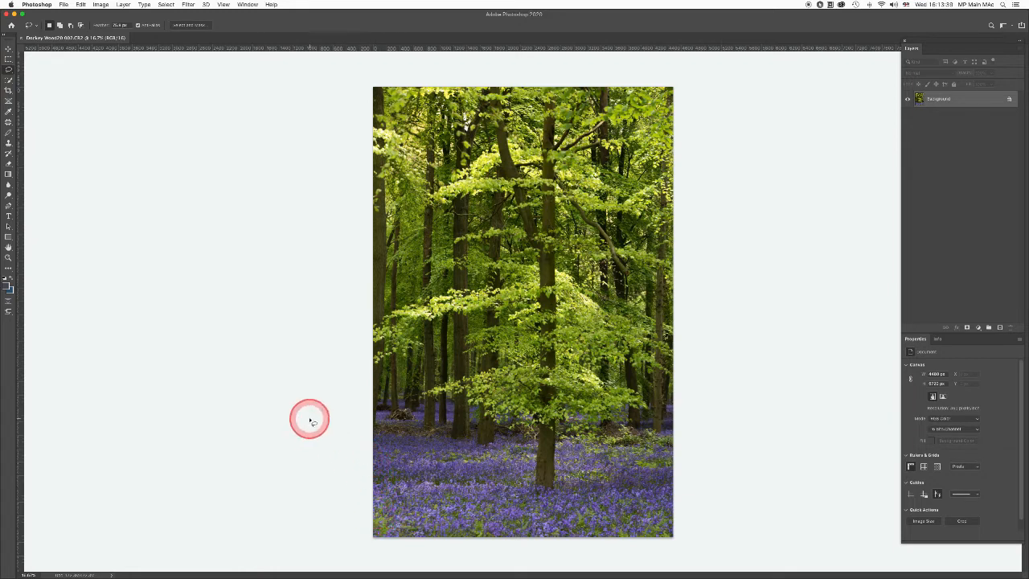
Step: Select the bluebell-covered ground with the Lasso tool and add a Curves adjustment layer masked to it
{"action": "mouse_move", "coordinate": [310, 419]}
{"action": "left_mouse_down"}
{"action": "mouse_move", "coordinate": [679, 439]}
{"action": "mouse_move", "coordinate": [774, 473]}
{"action": "mouse_move", "coordinate": [788, 545]}
{"action": "mouse_move", "coordinate": [738, 574]}
{"action": "mouse_move", "coordinate": [527, 575]}
{"action": "mouse_move", "coordinate": [339, 569]}
{"action": "mouse_move", "coordinate": [240, 544]}
{"action": "mouse_move", "coordinate": [232, 437]}
{"action": "mouse_move", "coordinate": [250, 404]}
{"action": "mouse_move", "coordinate": [293, 403]}
{"action": "mouse_move", "coordinate": [317, 420]}
{"action": "left_mouse_up"}
{"action": "left_click", "coordinate": [978, 327]}
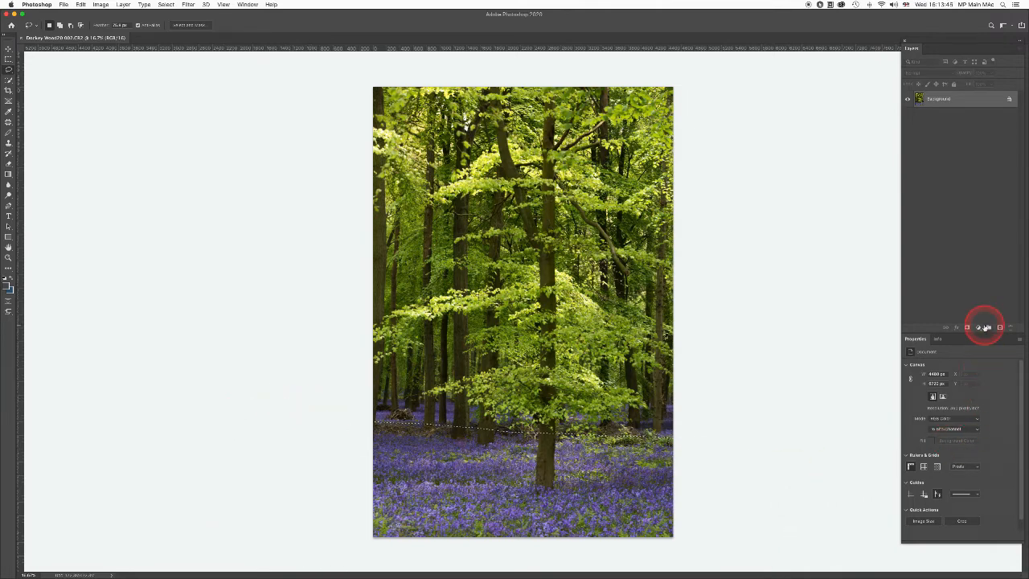
{"action": "left_click", "coordinate": [980, 374]}
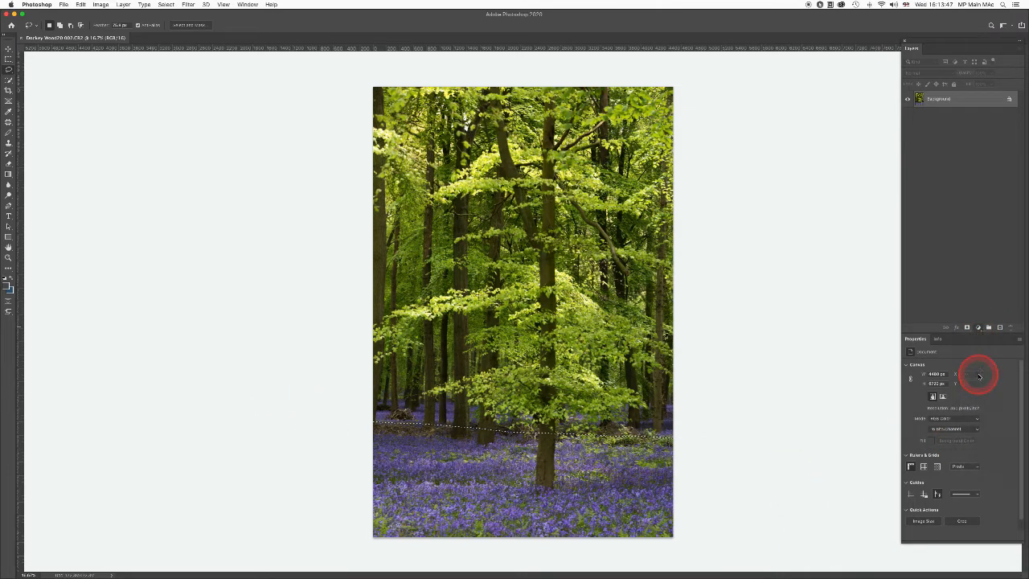
Step: Lift the bluebell curve's highlights while holding its shadows down, set the layer to Luminosity blending, and compare it on and off
{"action": "left_click_drag", "start_coordinate": [983, 416], "coordinate": [984, 401]}
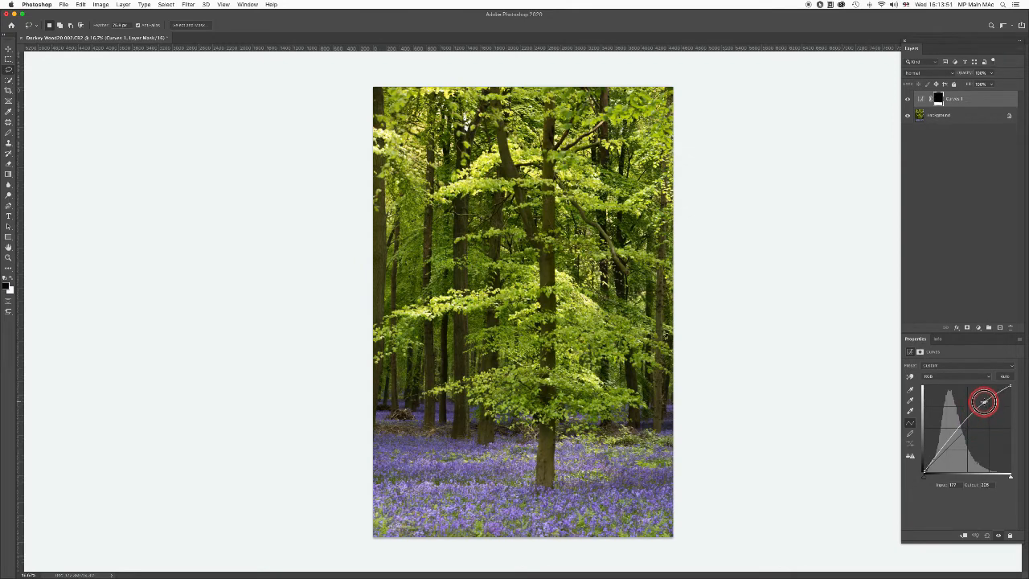
{"action": "left_click_drag", "start_coordinate": [951, 441], "coordinate": [944, 453]}
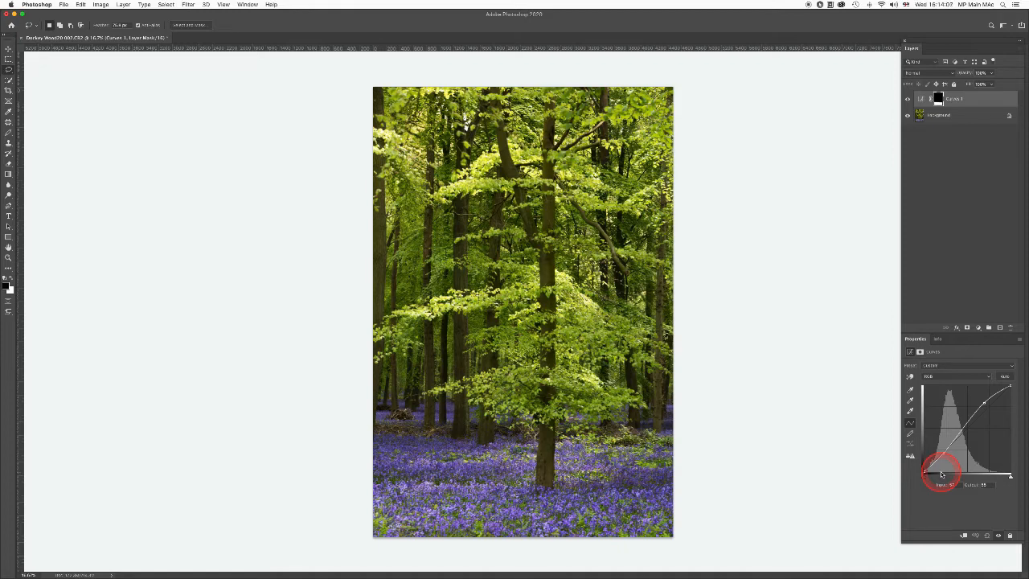
{"action": "left_click_drag", "start_coordinate": [942, 475], "coordinate": [943, 453]}
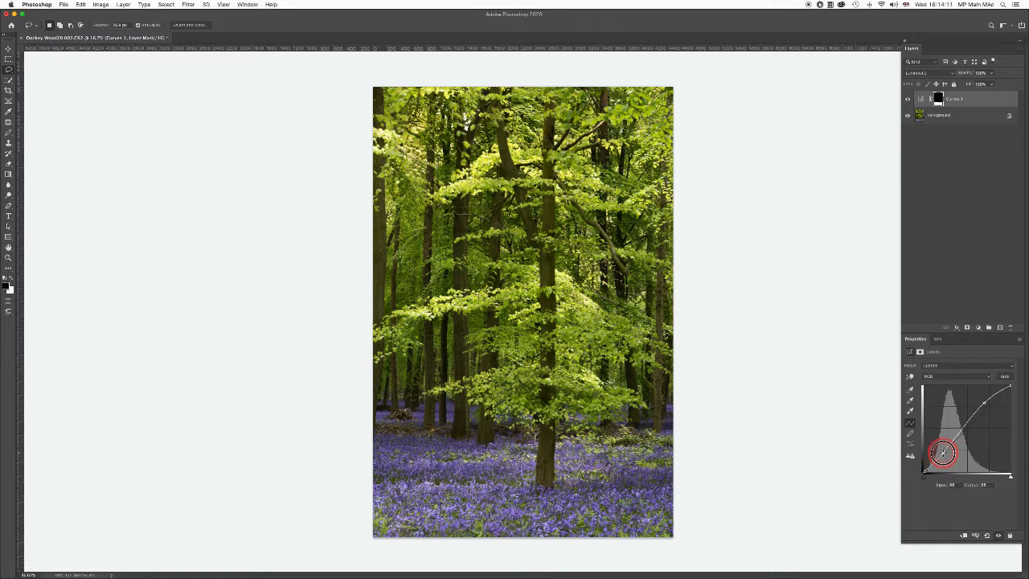
{"action": "left_click", "coordinate": [998, 534]}
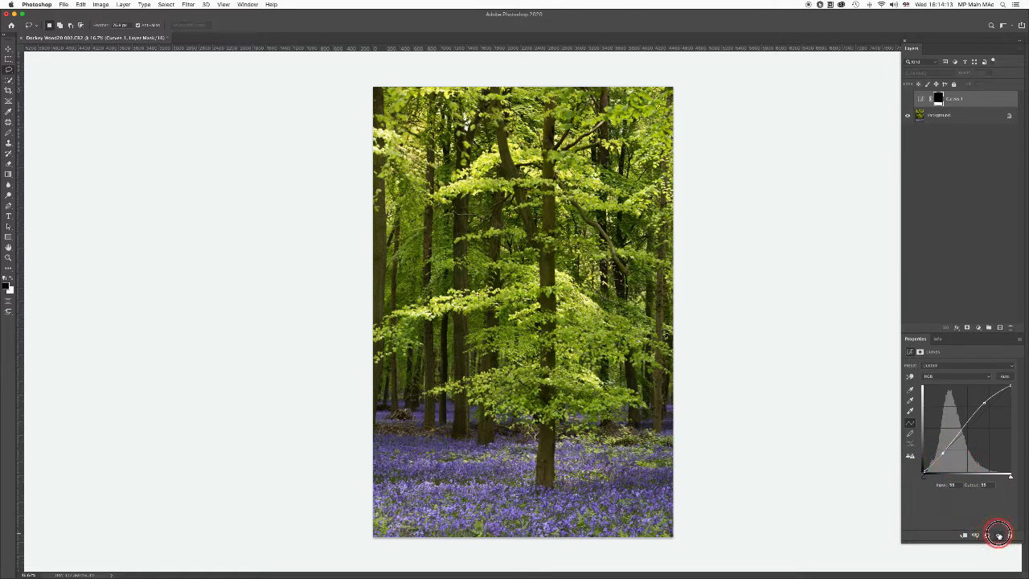
{"action": "left_click", "coordinate": [999, 535]}
{"action": "left_click", "coordinate": [999, 534]}
{"action": "left_click", "coordinate": [998, 535]}
{"action": "left_click", "coordinate": [999, 535]}
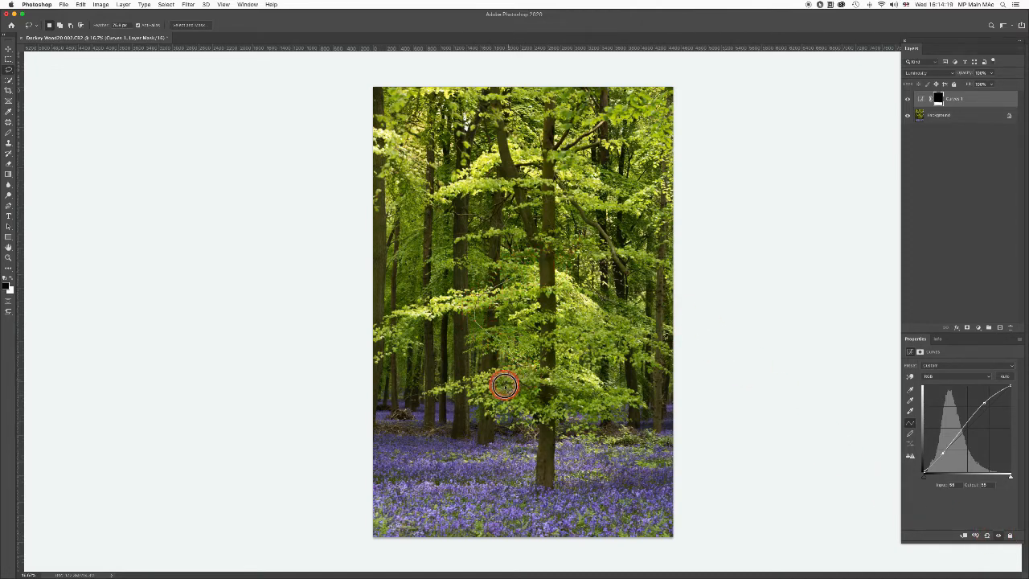
Step: Select the bright foliage around the central trunk with the Lasso tool and add a second Curves layer masked to it
{"action": "mouse_move", "coordinate": [505, 386]}
{"action": "left_mouse_down"}
{"action": "mouse_move", "coordinate": [597, 381]}
{"action": "mouse_move", "coordinate": [613, 325]}
{"action": "mouse_move", "coordinate": [593, 294]}
{"action": "mouse_move", "coordinate": [523, 275]}
{"action": "left_mouse_up"}
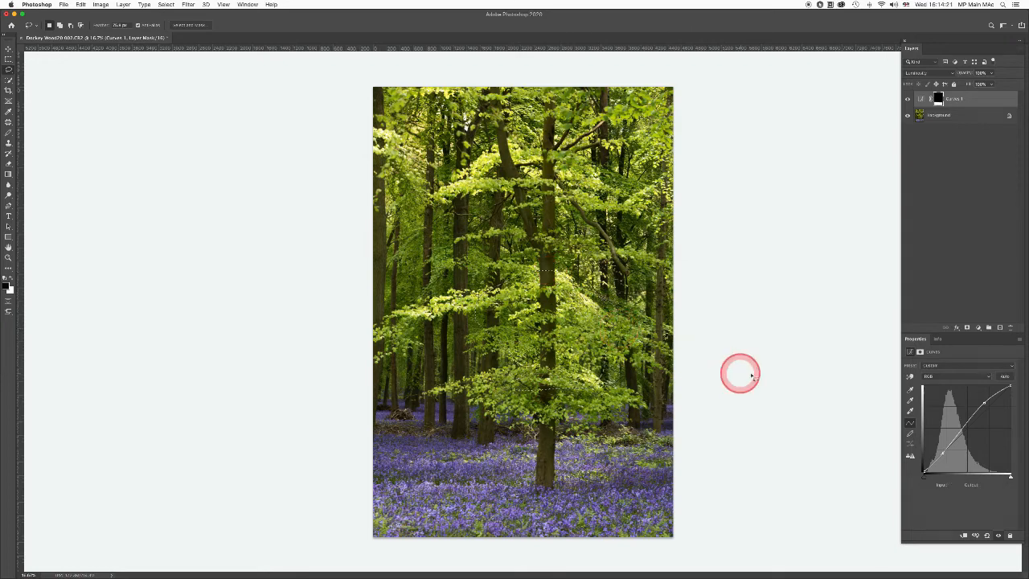
{"action": "left_click", "coordinate": [978, 328]}
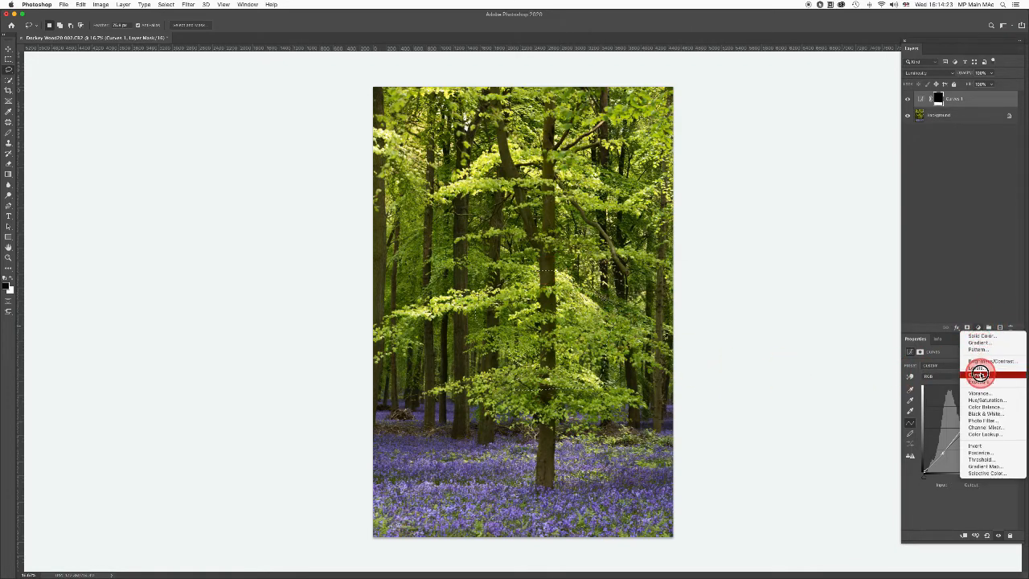
{"action": "left_click", "coordinate": [979, 374]}
Step: Lift the highlights of the foliage curve, anchor its shadows near the baseline, and set the layer to Luminosity blending
{"action": "left_click_drag", "start_coordinate": [974, 404], "coordinate": [981, 409]}
{"action": "left_click_drag", "start_coordinate": [949, 442], "coordinate": [945, 450]}
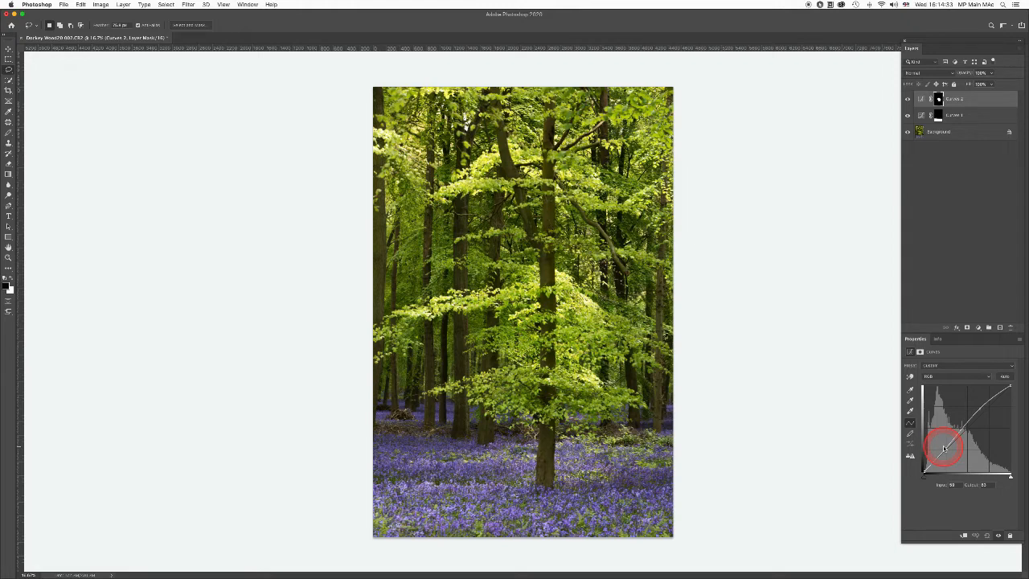
{"action": "left_click_drag", "start_coordinate": [944, 446], "coordinate": [938, 443]}
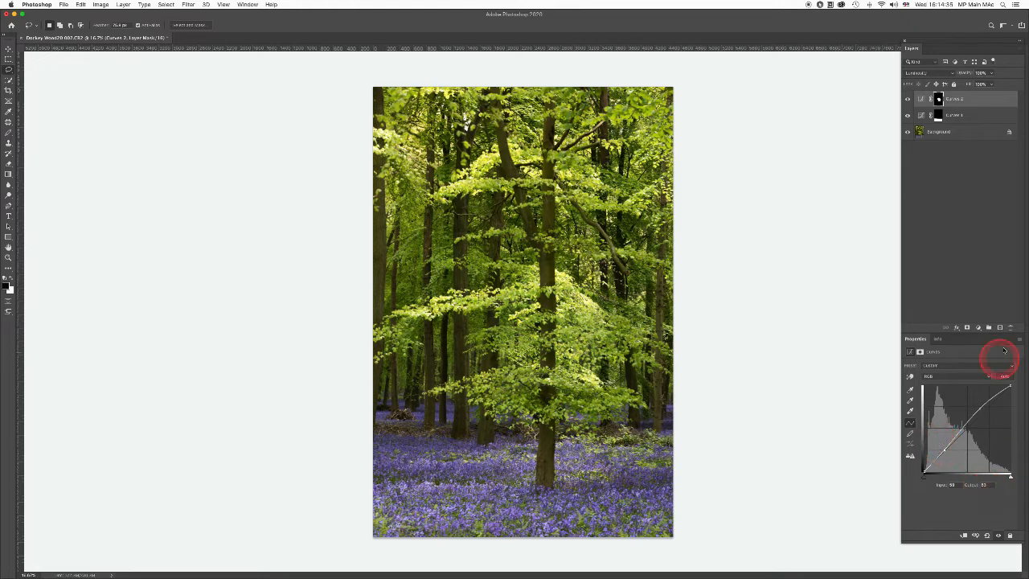
Step: Compare the photo with and without the foliage curve, and slightly reduce the curve's highlight lift
{"action": "left_click", "coordinate": [978, 327]}
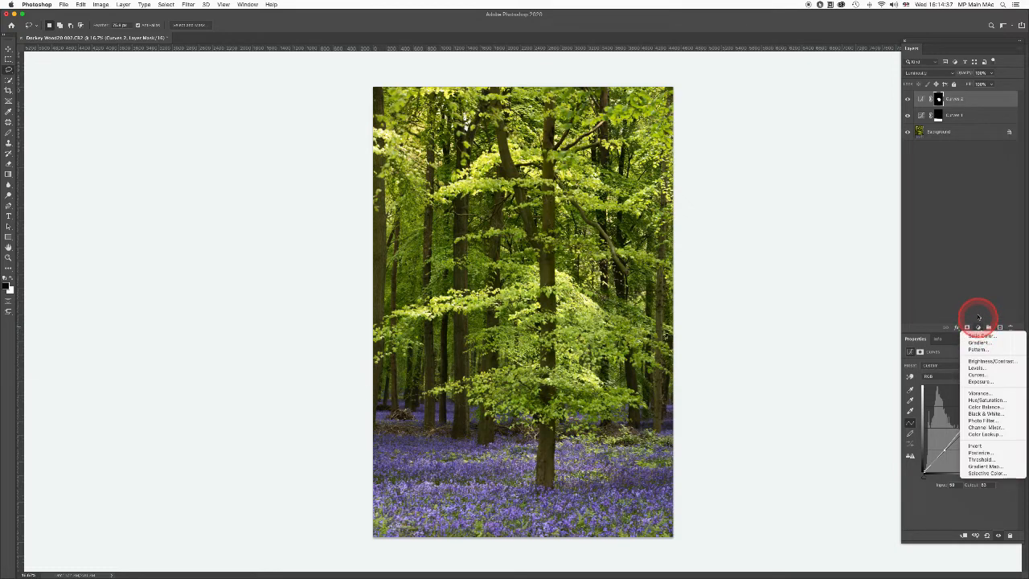
{"action": "left_click", "coordinate": [976, 325]}
{"action": "left_click", "coordinate": [999, 535]}
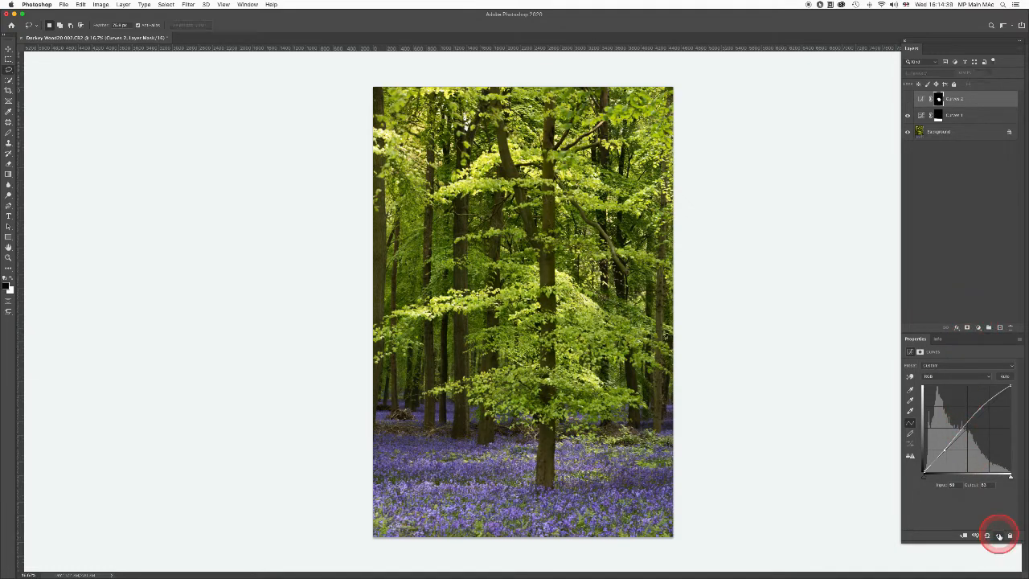
{"action": "left_click", "coordinate": [999, 535]}
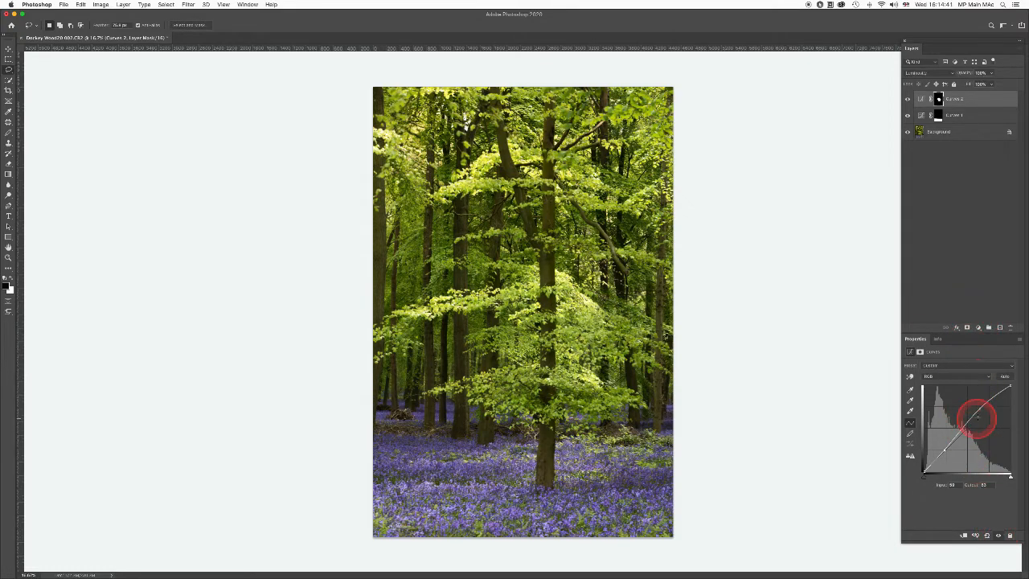
{"action": "left_click_drag", "start_coordinate": [977, 417], "coordinate": [978, 411]}
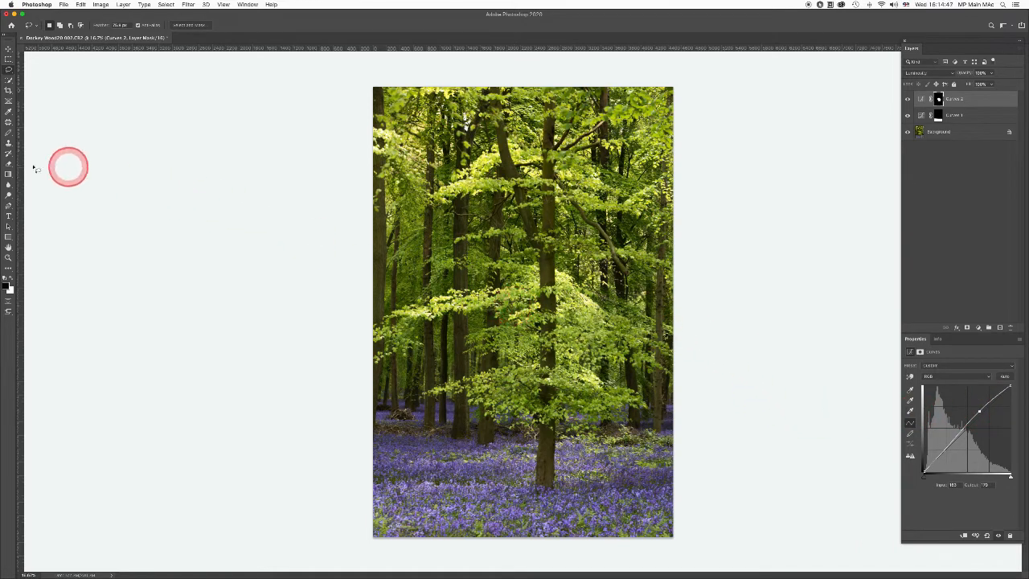
Step: Crop thin strips off the photo's left and top edges, and stamp all visible layers into a new merged layer
{"action": "left_click", "coordinate": [9, 90]}
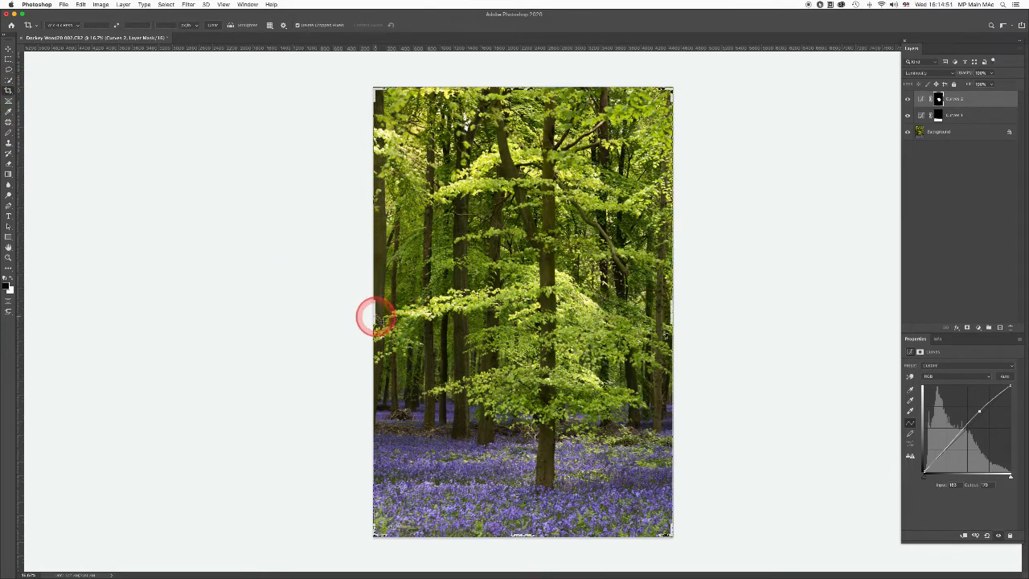
{"action": "left_click_drag", "start_coordinate": [373, 315], "coordinate": [380, 315]}
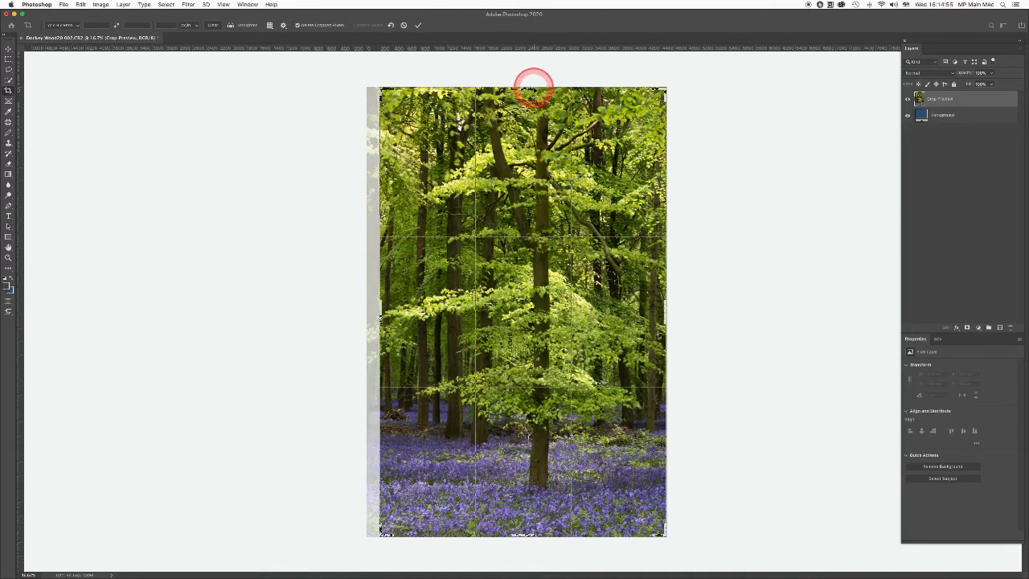
{"action": "left_click_drag", "start_coordinate": [533, 86], "coordinate": [533, 96]}
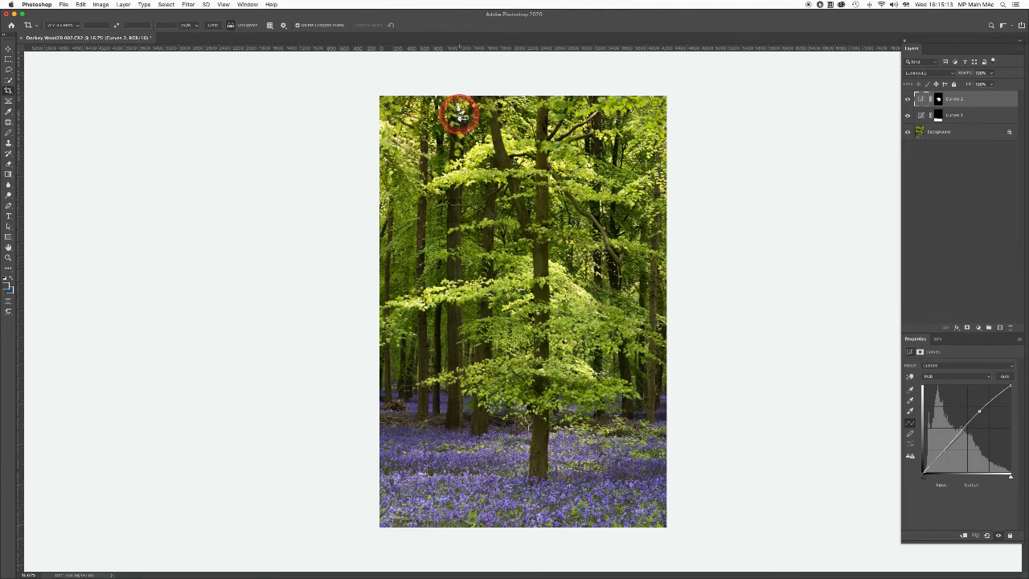
{"action": "key", "text": "super+alt+shift+e"}
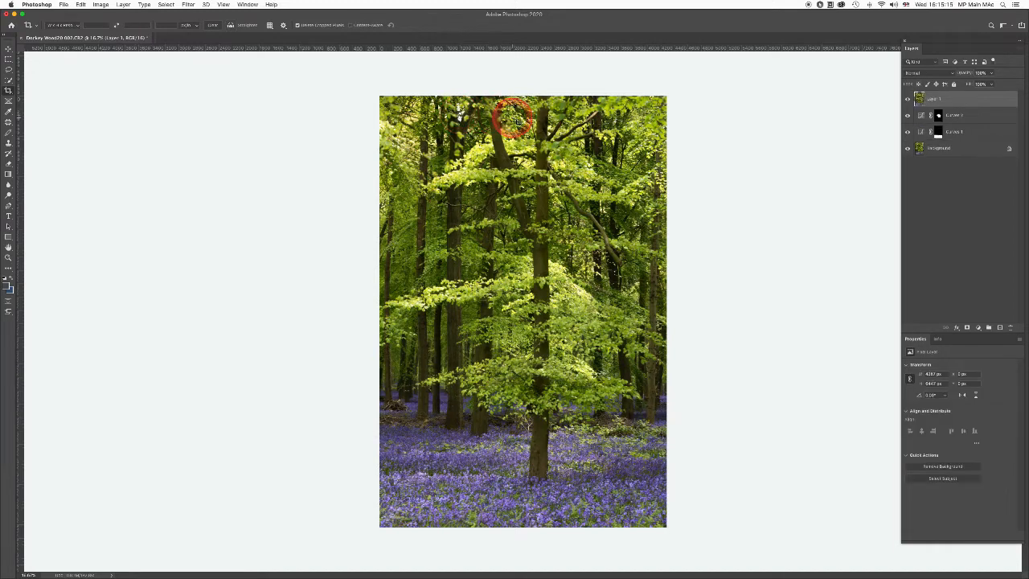
Step: Cover the bright sky gaps in the upper-left canopy using the Clone Stamp in Darken mode with an enlarged brush
{"action": "left_click", "coordinate": [10, 144]}
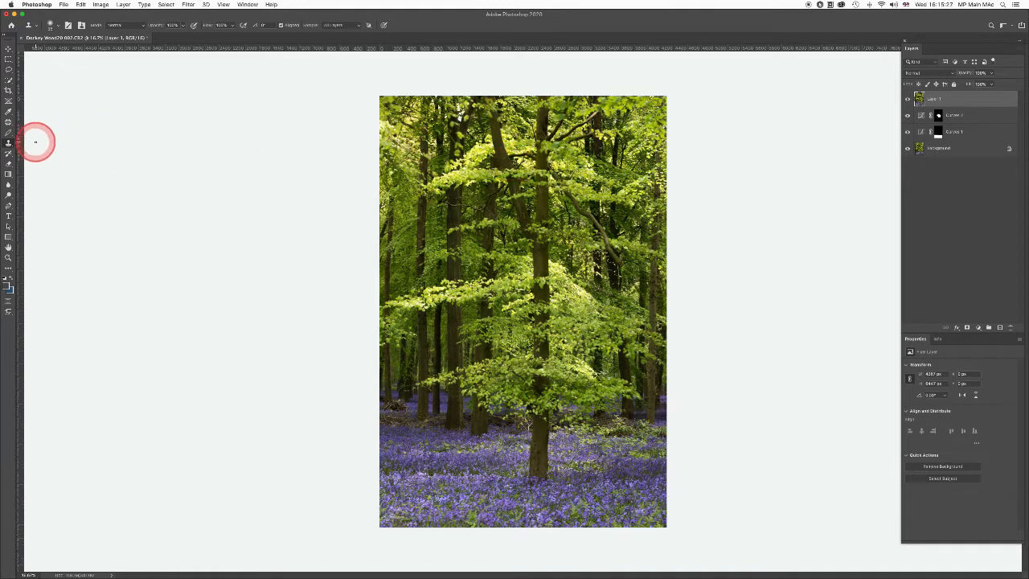
{"action": "left_click", "coordinate": [124, 27]}
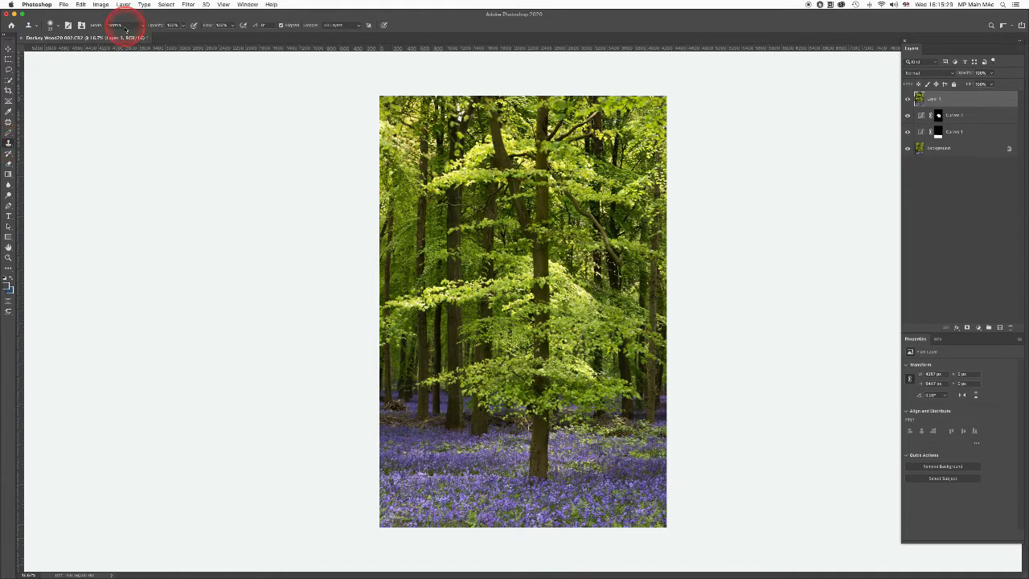
{"action": "left_click", "coordinate": [119, 47]}
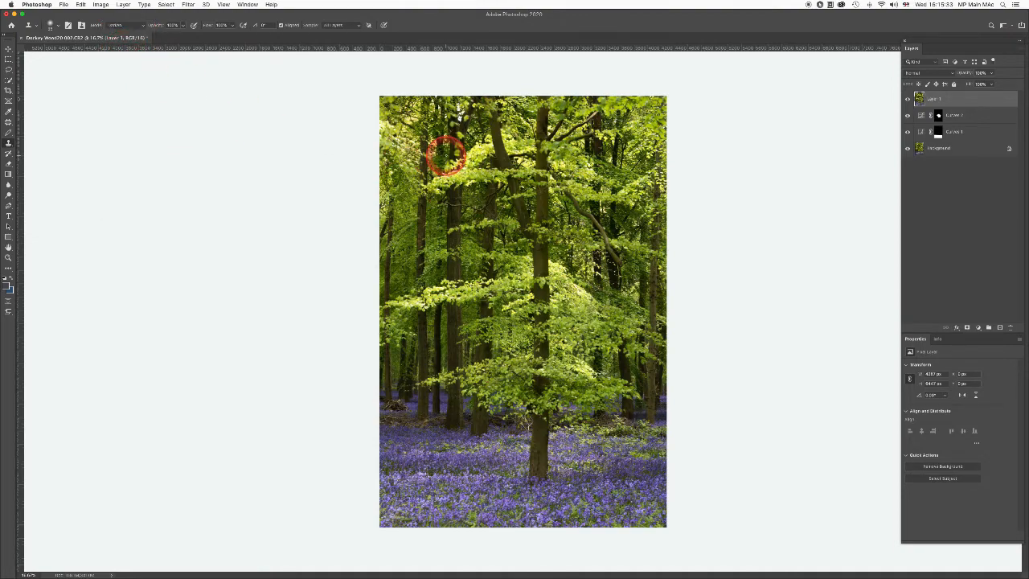
{"action": "key", "text": "super+equal"}
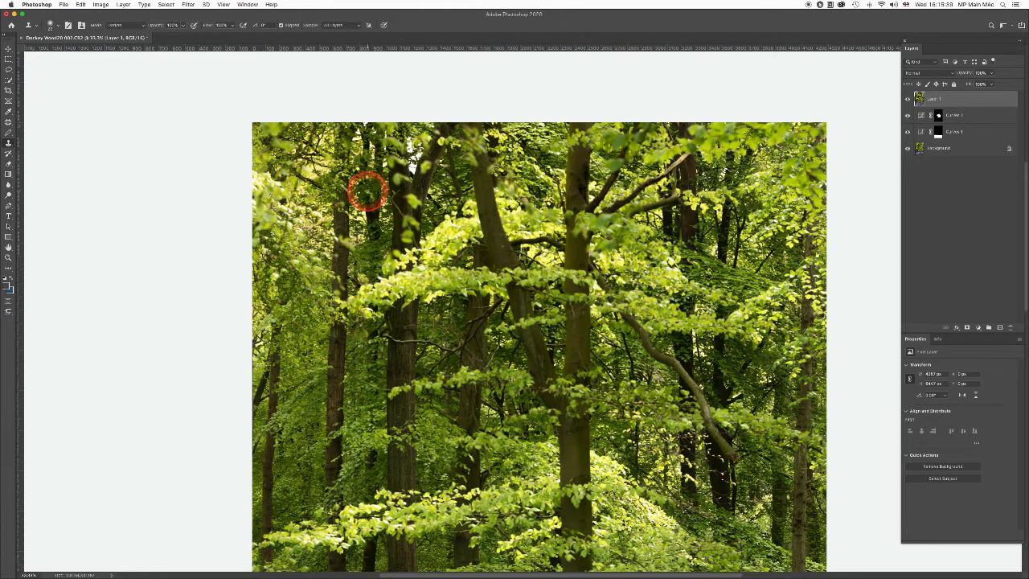
{"action": "scroll", "coordinate": [366, 190], "scroll_direction": "left", "scroll_amount": 1}
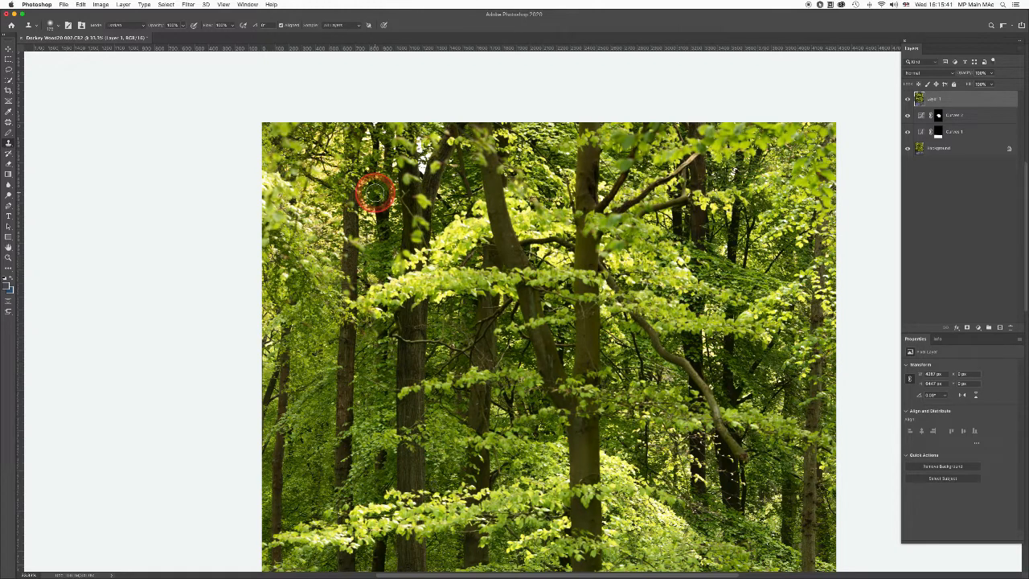
{"action": "key", "text": "bracketright"}
{"action": "key", "text": "bracketright"}
{"action": "left_click_drag", "start_coordinate": [328, 212], "coordinate": [319, 198]}
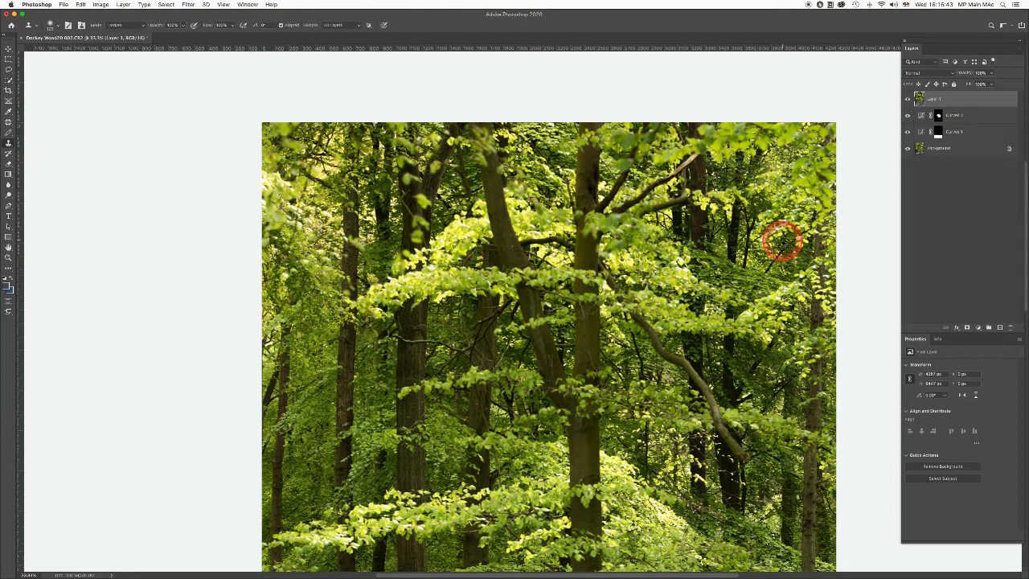
{"action": "key", "text": "super+0"}
{"action": "key", "text": "super+minus"}
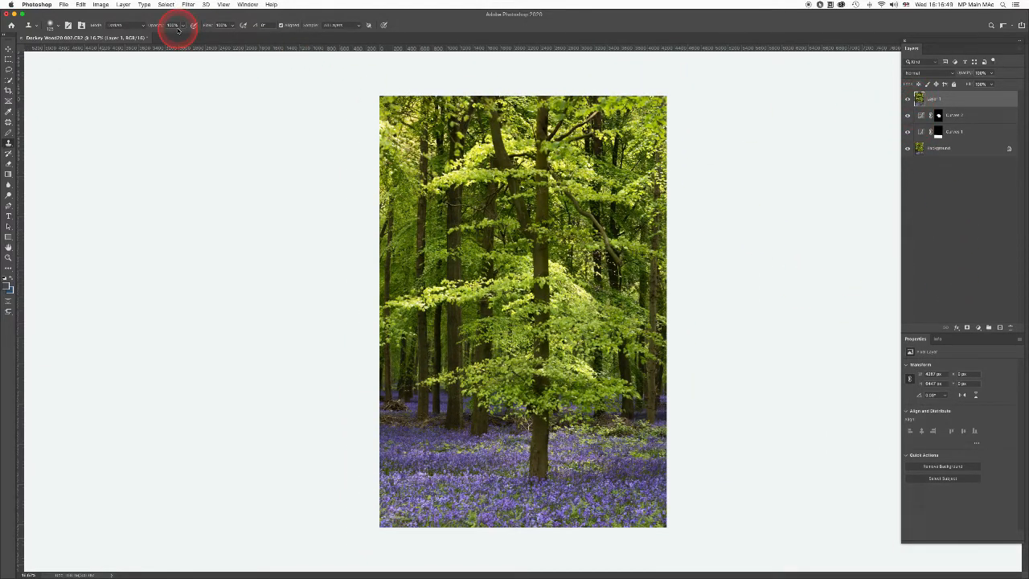
Step: Open the merged layer in the Camera Raw Filter and reset the Adjustment Brush's local correction settings
{"action": "left_click", "coordinate": [188, 5]}
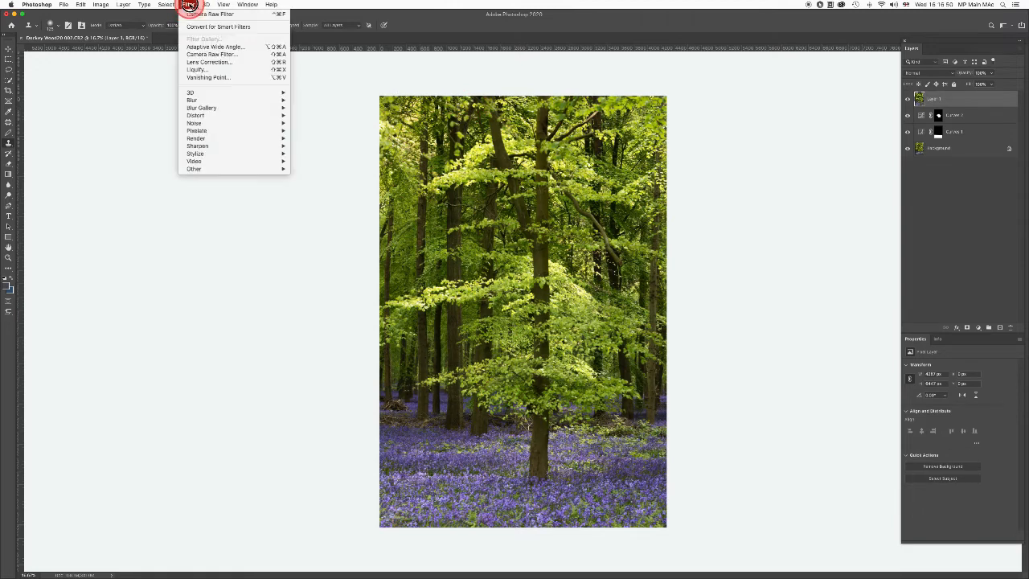
{"action": "left_click", "coordinate": [193, 55]}
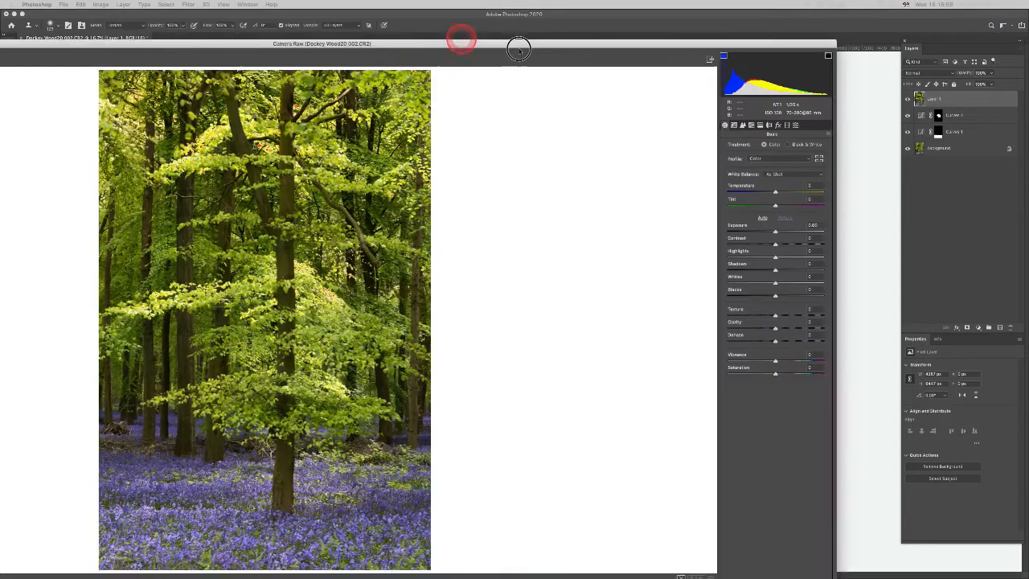
{"action": "left_click_drag", "start_coordinate": [462, 37], "coordinate": [675, 10]}
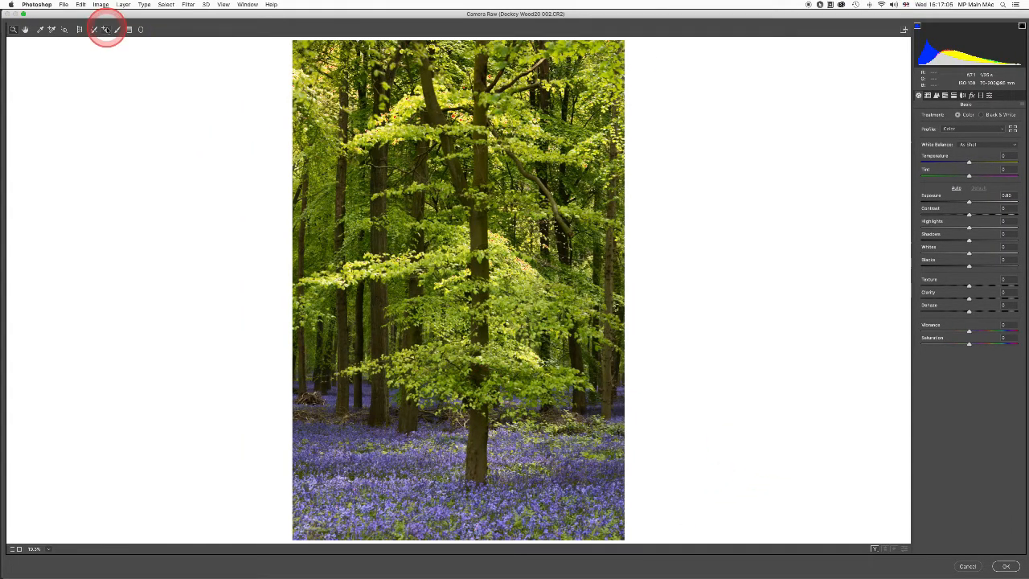
{"action": "left_click", "coordinate": [116, 29]}
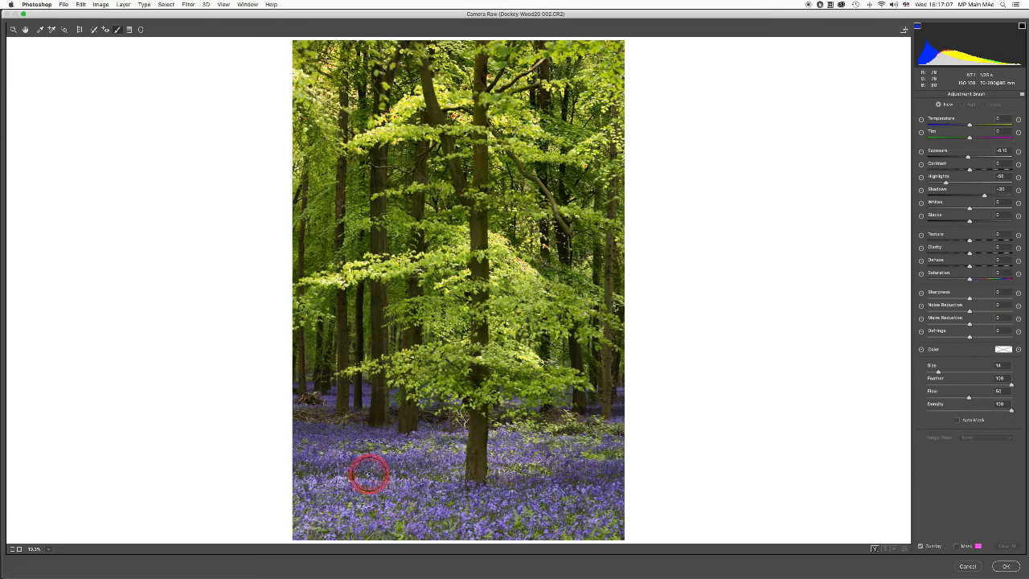
{"action": "left_click", "coordinate": [1022, 94]}
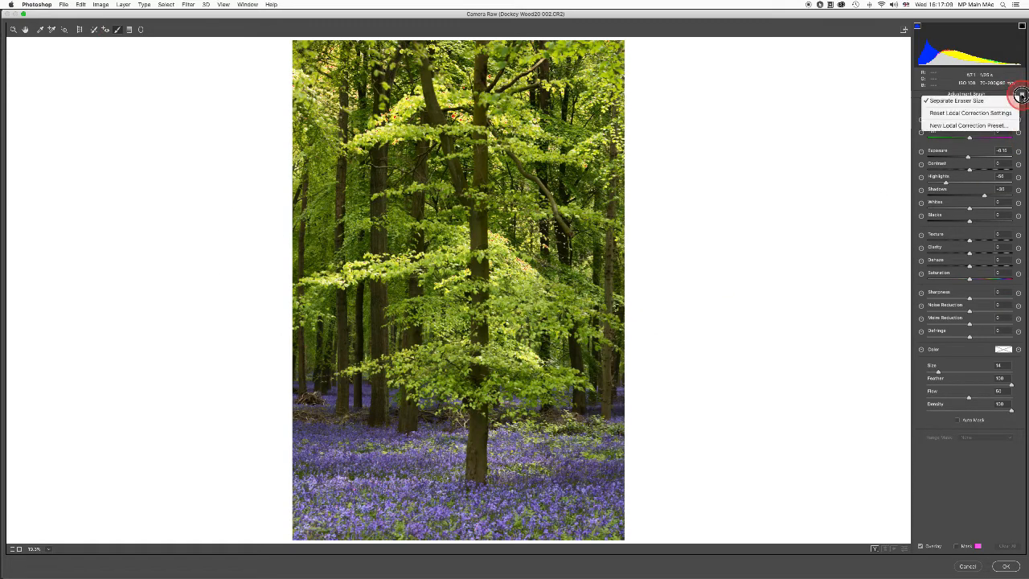
{"action": "left_click", "coordinate": [945, 197]}
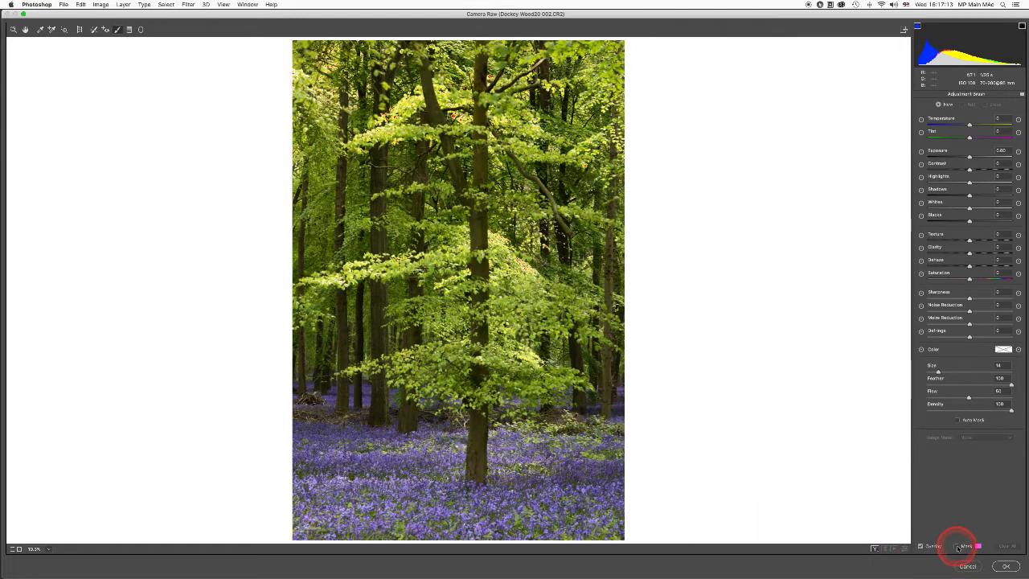
Step: Brush over the bluebell carpet with Clarity +34, Highlights about +43 and Shadows about -23, and compare before and after
{"action": "mouse_move", "coordinate": [368, 483]}
{"action": "left_mouse_down"}
{"action": "mouse_move", "coordinate": [303, 431]}
{"action": "mouse_move", "coordinate": [320, 447]}
{"action": "mouse_move", "coordinate": [603, 492]}
{"action": "left_mouse_up"}
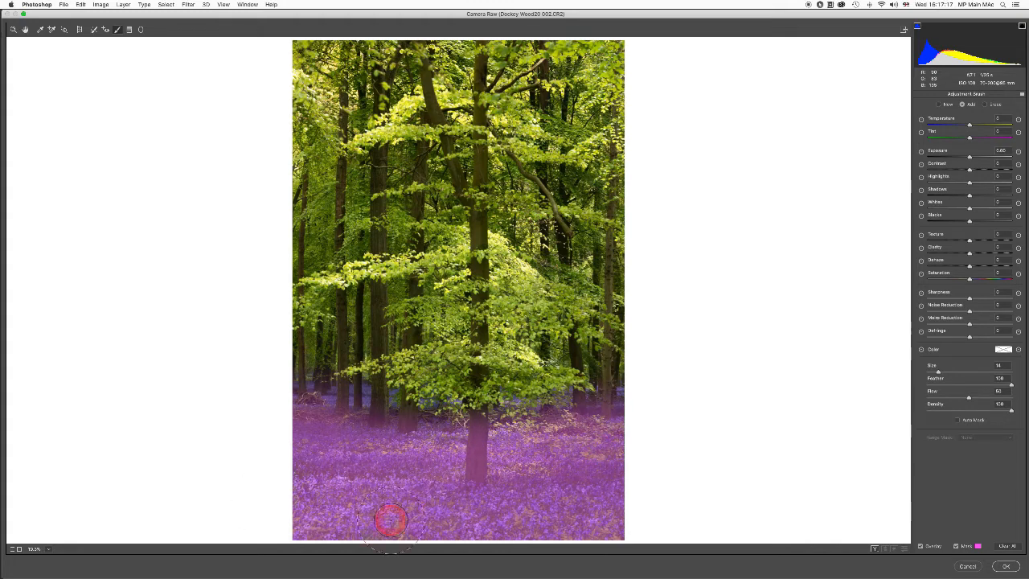
{"action": "left_click", "coordinate": [957, 547]}
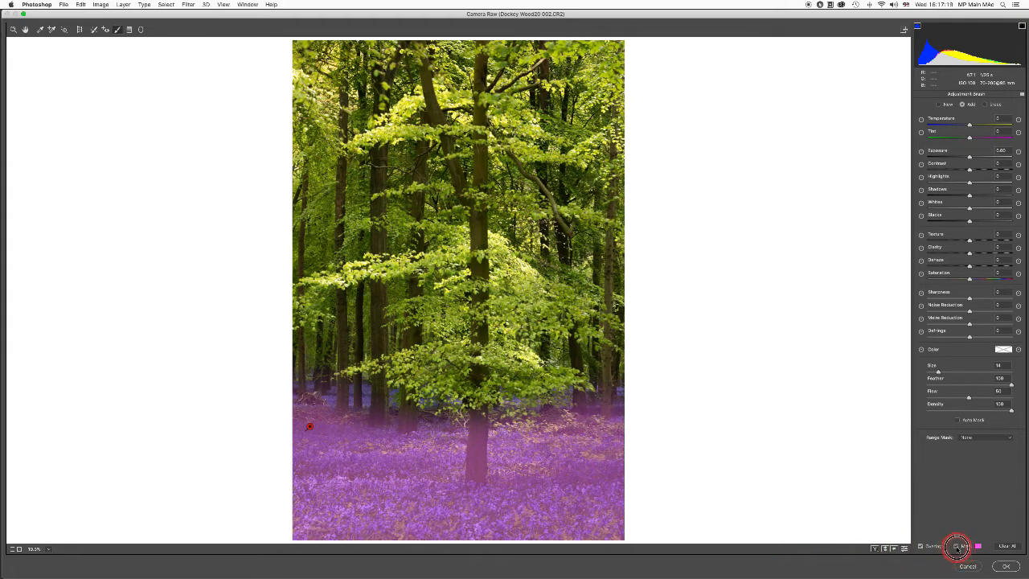
{"action": "left_click", "coordinate": [969, 254]}
{"action": "left_click_drag", "start_coordinate": [969, 255], "coordinate": [983, 254]}
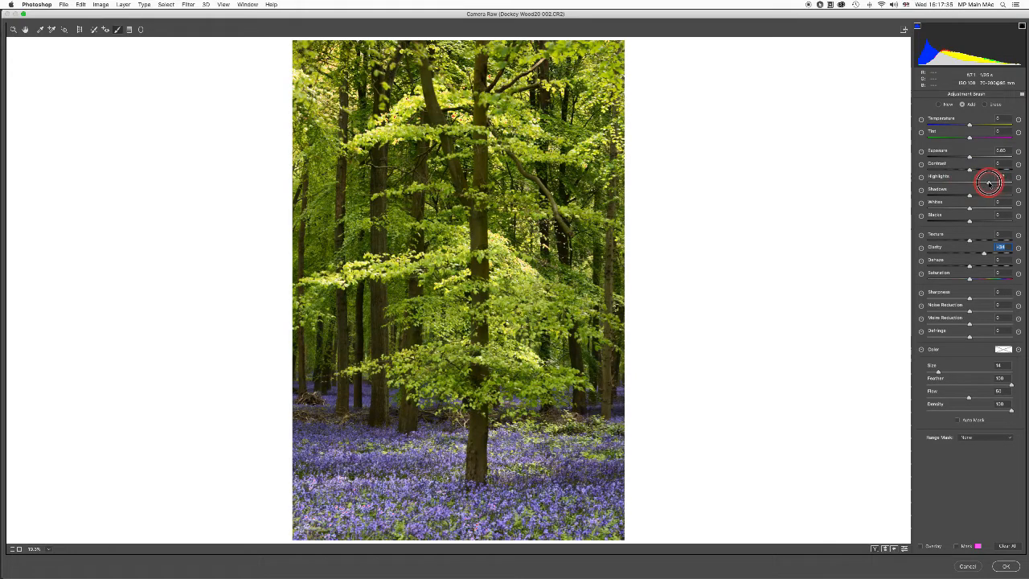
{"action": "left_click", "coordinate": [992, 183]}
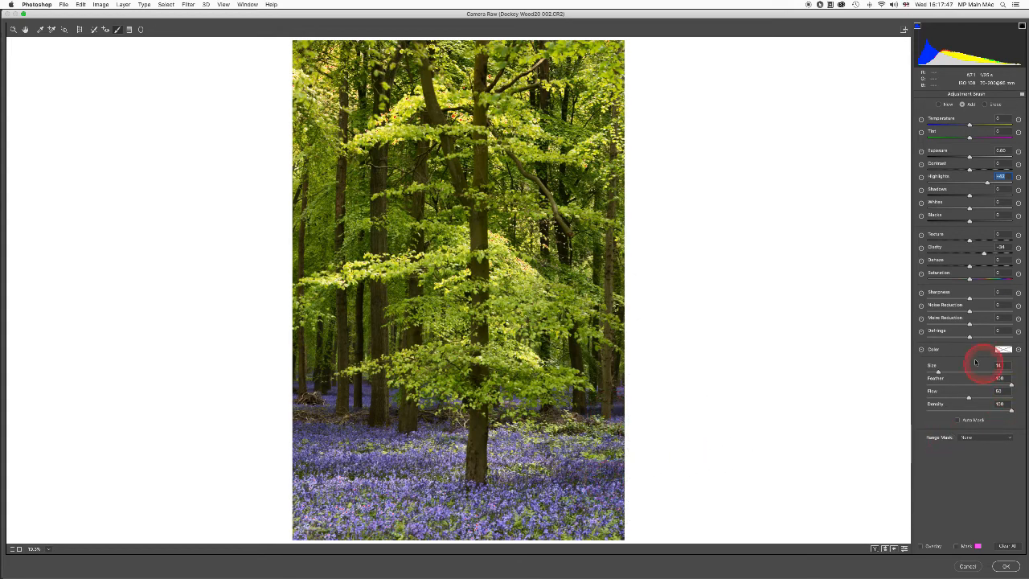
{"action": "left_click_drag", "start_coordinate": [969, 197], "coordinate": [959, 196]}
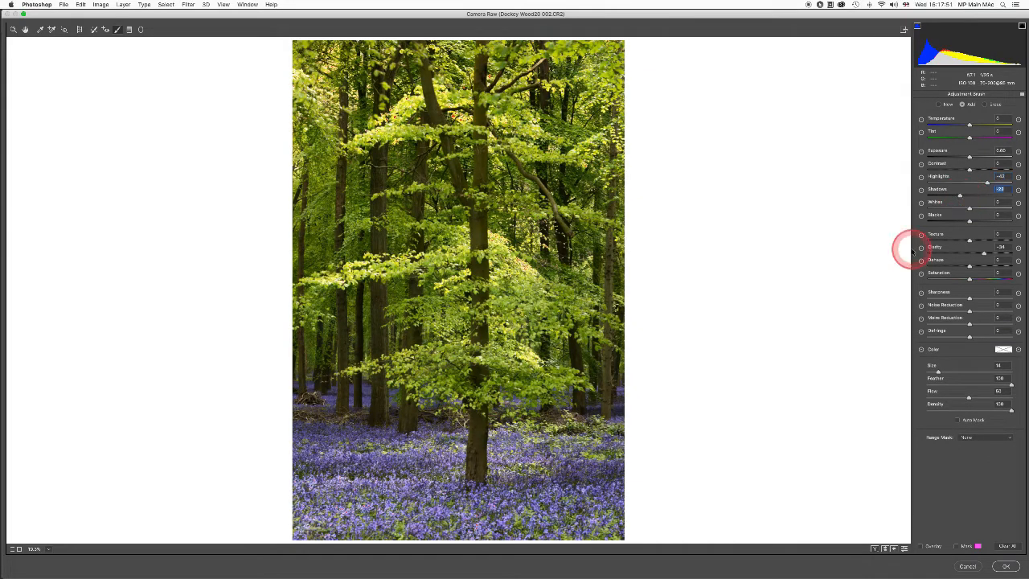
{"action": "left_click", "coordinate": [886, 549]}
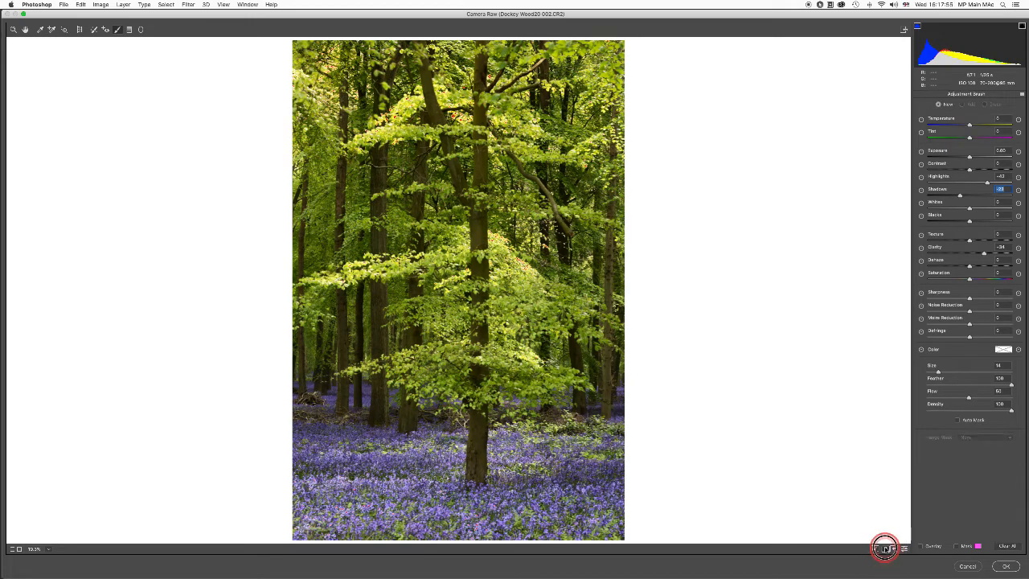
{"action": "left_click", "coordinate": [886, 548]}
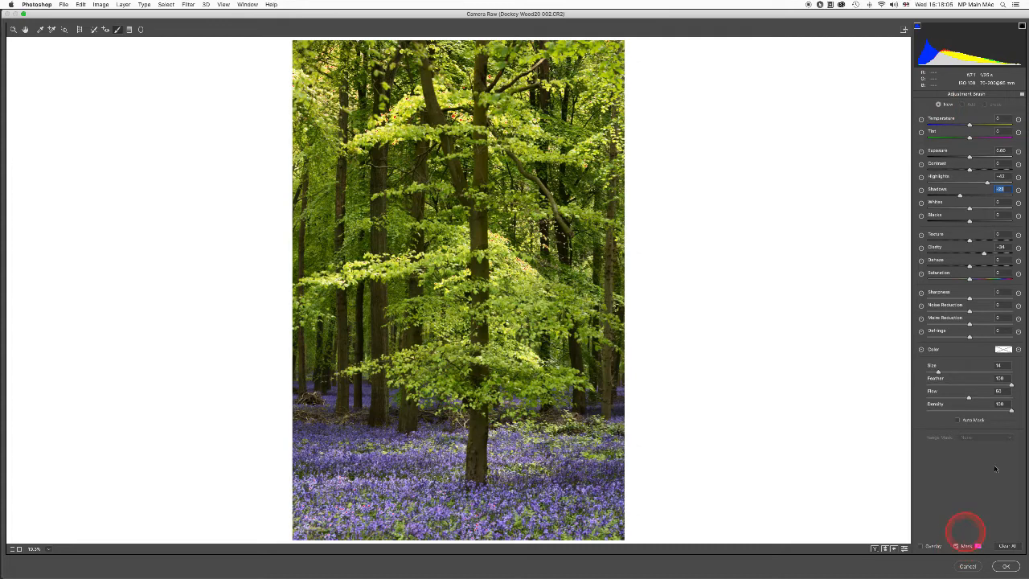
Step: Reset the local correction settings and brush a new adjustment over the bright foliage around the central trunk and upper-left canopy
{"action": "left_click", "coordinate": [1022, 94]}
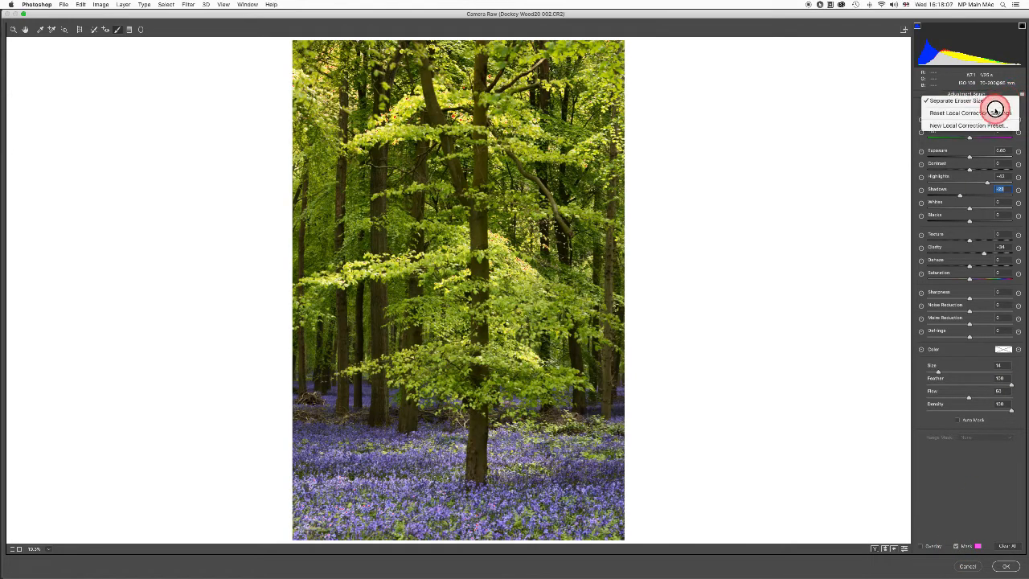
{"action": "left_click", "coordinate": [992, 108]}
{"action": "mouse_move", "coordinate": [545, 256]}
{"action": "left_mouse_down"}
{"action": "mouse_move", "coordinate": [485, 283]}
{"action": "mouse_move", "coordinate": [506, 295]}
{"action": "mouse_move", "coordinate": [503, 216]}
{"action": "mouse_move", "coordinate": [513, 273]}
{"action": "mouse_move", "coordinate": [502, 374]}
{"action": "mouse_move", "coordinate": [420, 354]}
{"action": "mouse_move", "coordinate": [439, 303]}
{"action": "mouse_move", "coordinate": [447, 195]}
{"action": "mouse_move", "coordinate": [437, 123]}
{"action": "mouse_move", "coordinate": [370, 133]}
{"action": "mouse_move", "coordinate": [325, 105]}
{"action": "mouse_move", "coordinate": [370, 124]}
{"action": "left_mouse_up"}
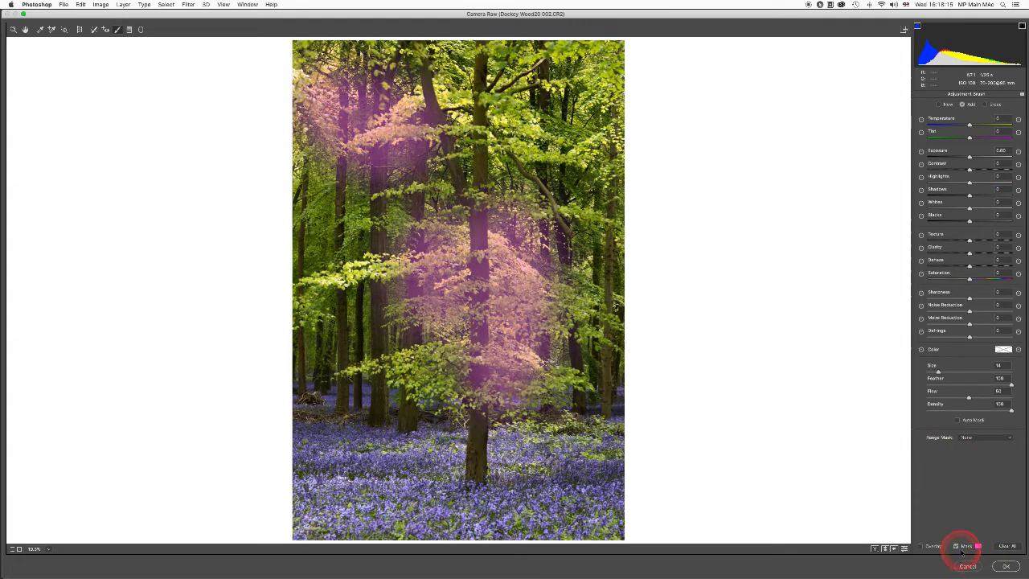
{"action": "left_click", "coordinate": [957, 546]}
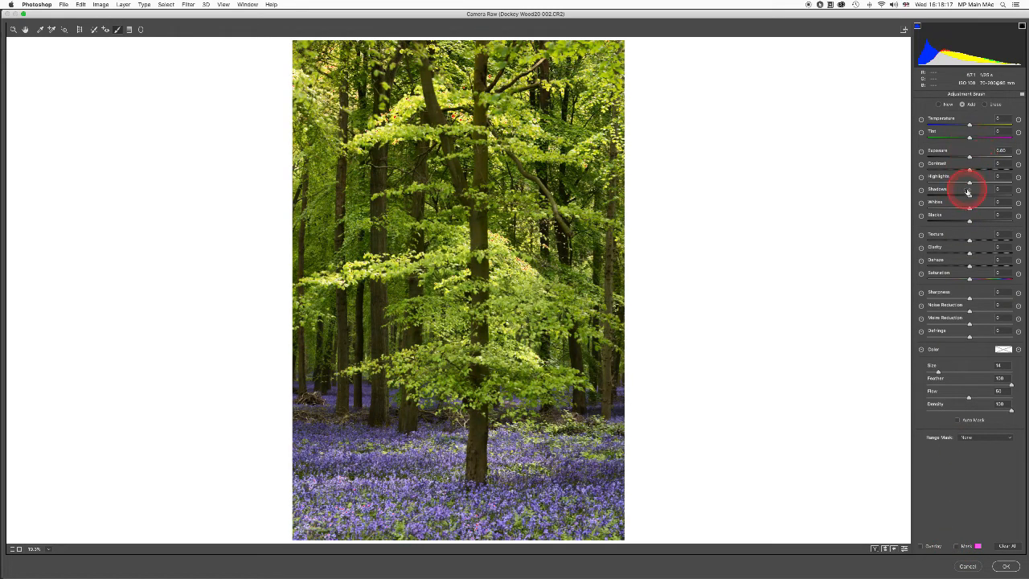
Step: Set the foliage adjustment's Highlights to -51 and raise its Clarity to about +31, and compare before and after
{"action": "left_click_drag", "start_coordinate": [970, 184], "coordinate": [945, 184]}
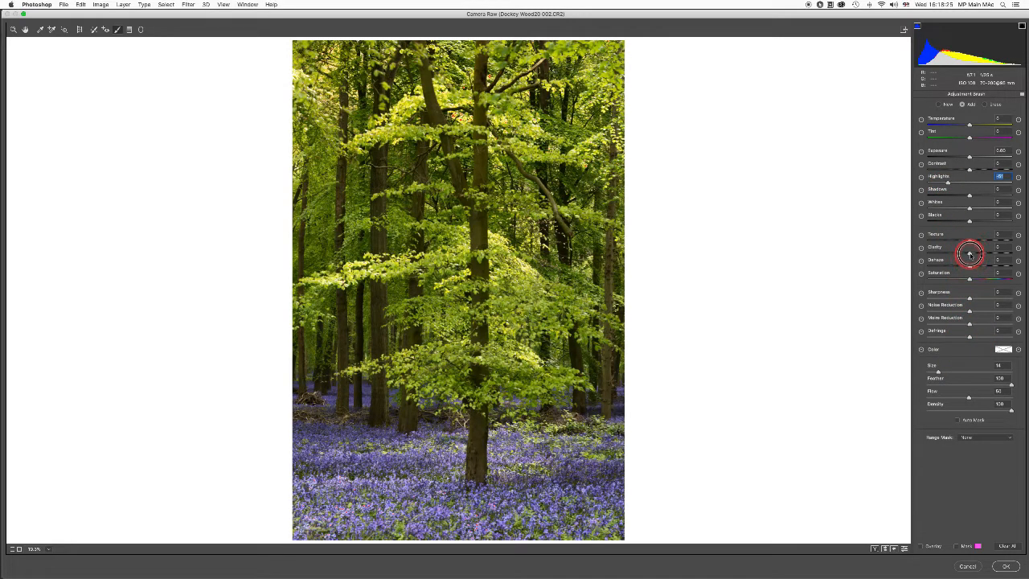
{"action": "left_click_drag", "start_coordinate": [970, 254], "coordinate": [984, 253]}
{"action": "left_click", "coordinate": [885, 549]}
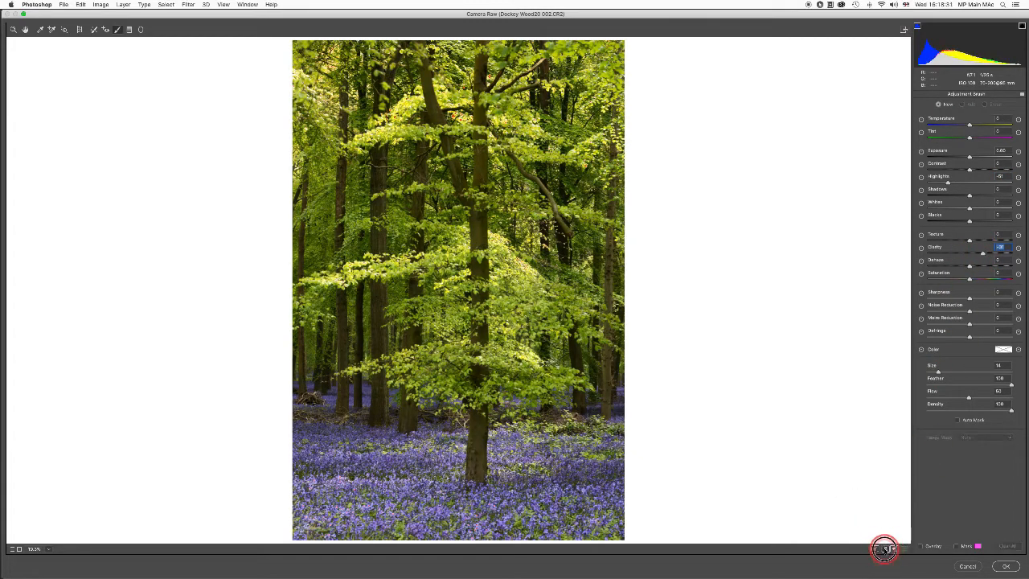
{"action": "left_click", "coordinate": [884, 549]}
{"action": "left_click", "coordinate": [885, 549]}
{"action": "left_click", "coordinate": [884, 549]}
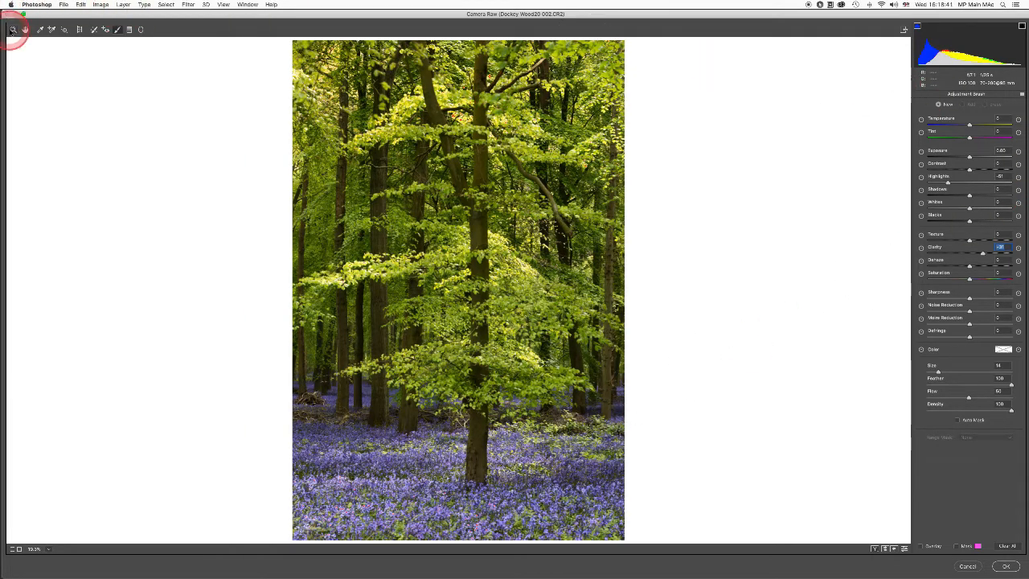
Step: Lower the white point of the RGB point tone curve to output 249 and apply the Camera Raw edits
{"action": "left_click", "coordinate": [12, 29]}
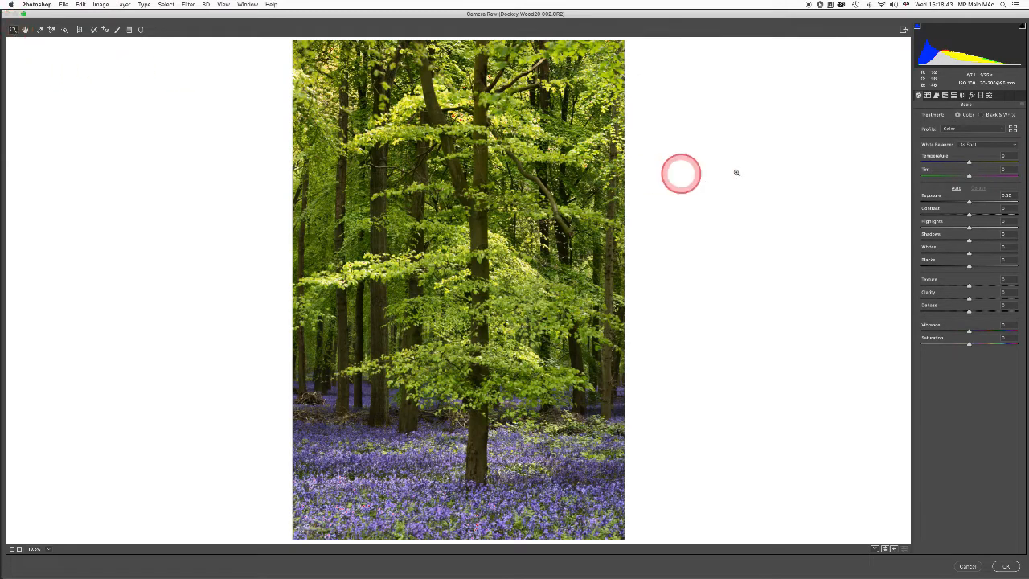
{"action": "left_click", "coordinate": [928, 95]}
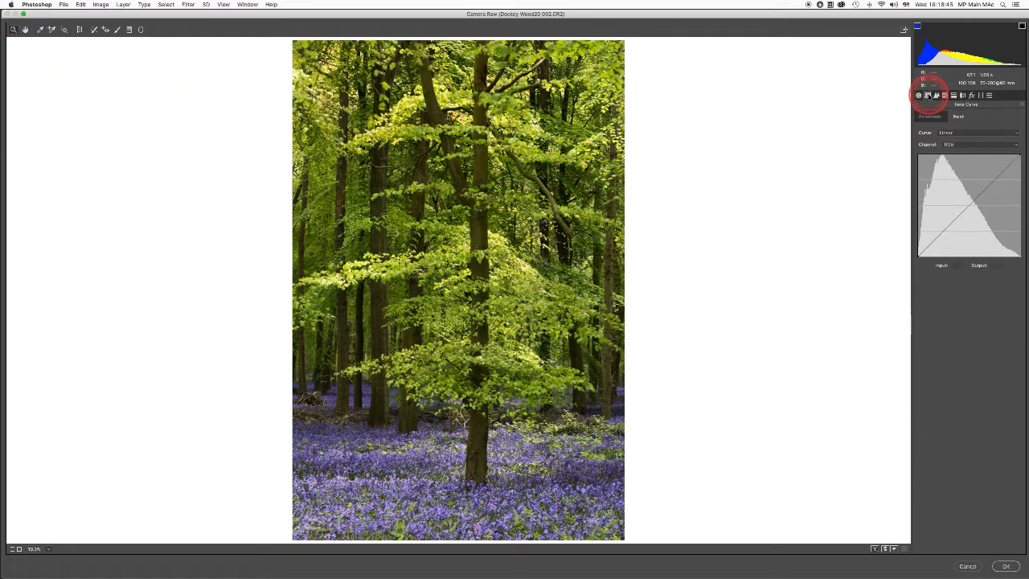
{"action": "left_click", "coordinate": [1018, 154]}
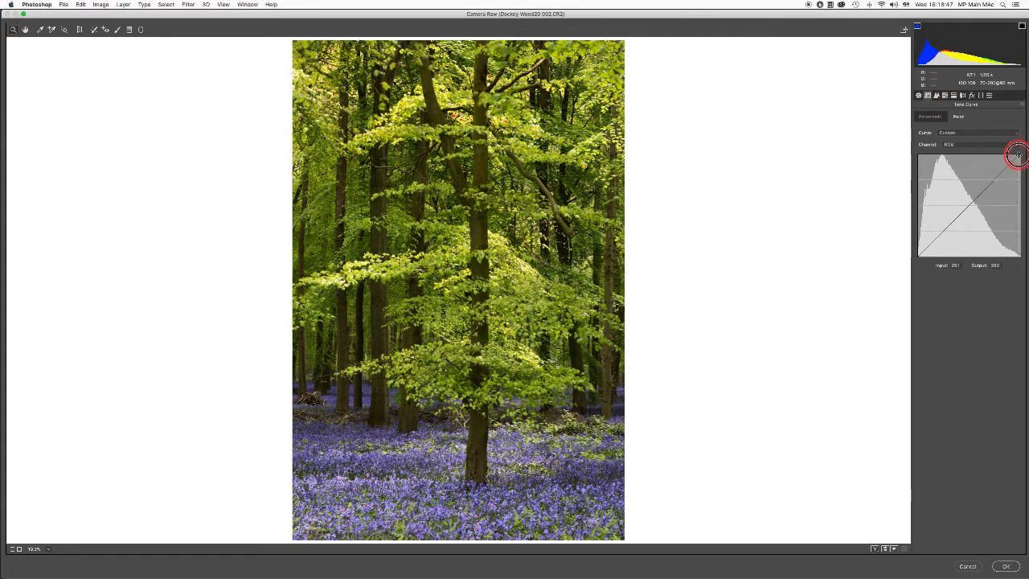
{"action": "left_click_drag", "start_coordinate": [1018, 154], "coordinate": [1020, 158]}
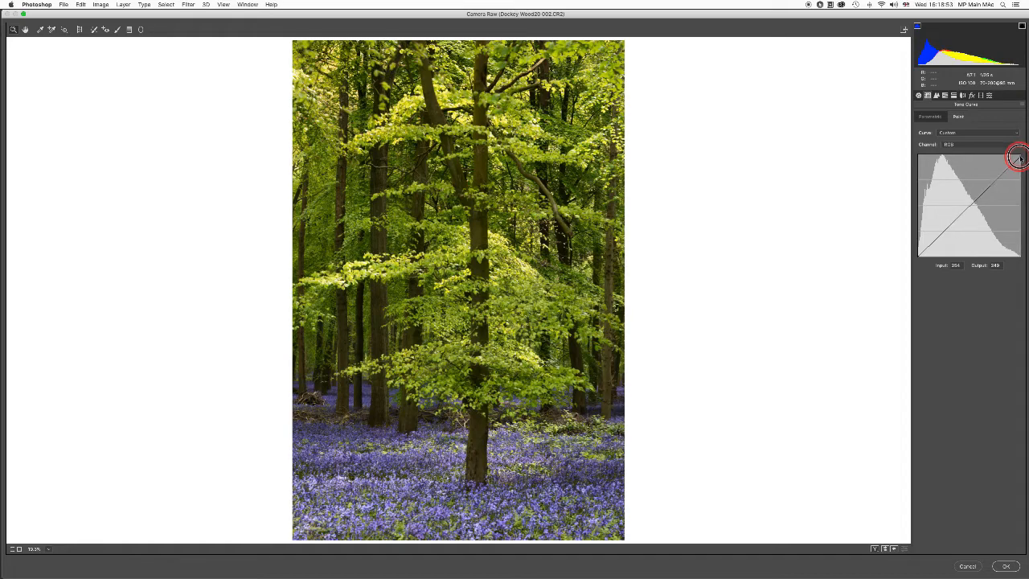
{"action": "left_click_drag", "start_coordinate": [1020, 158], "coordinate": [1021, 156]}
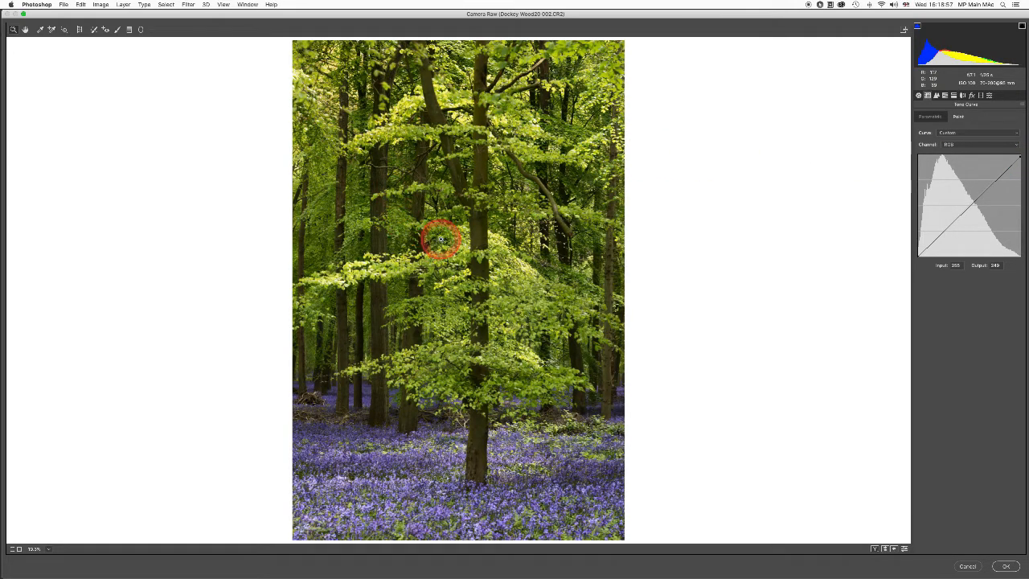
{"action": "left_click", "coordinate": [1014, 567]}
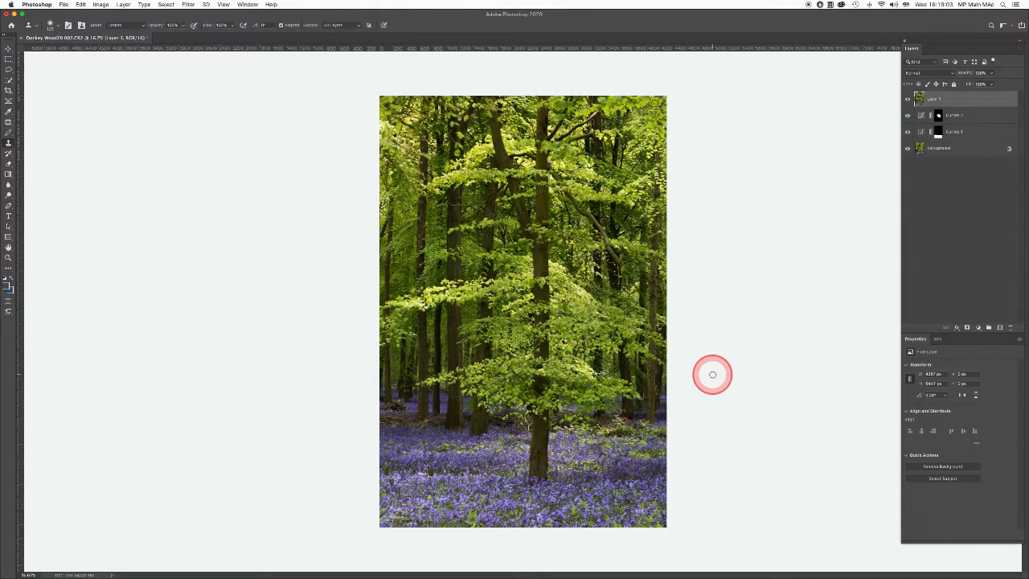
Step: Compare the photo with and without the merged, filtered layer
{"action": "left_click", "coordinate": [908, 98]}
{"action": "left_click", "coordinate": [909, 98]}
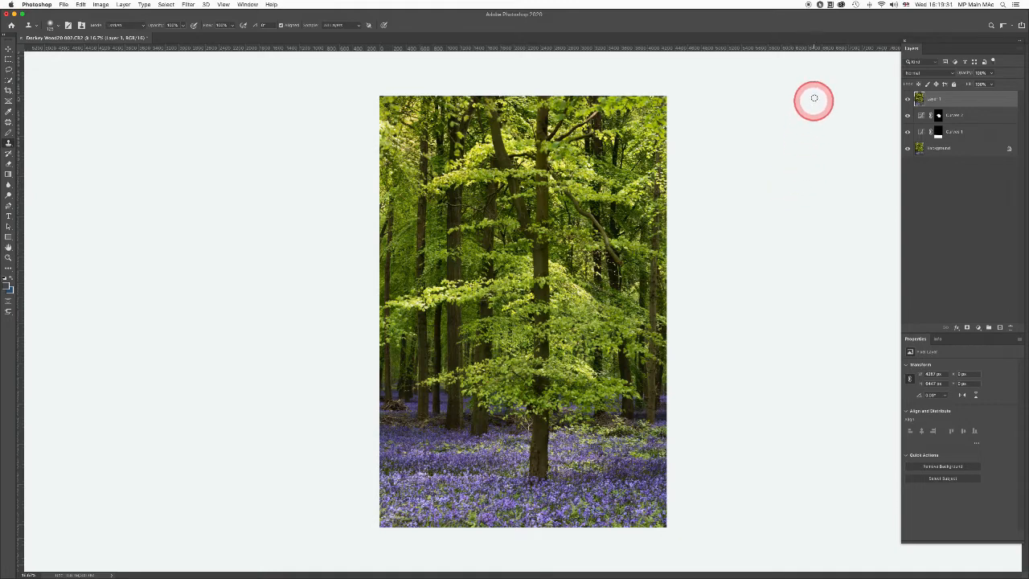
{"action": "left_click", "coordinate": [809, 6]}
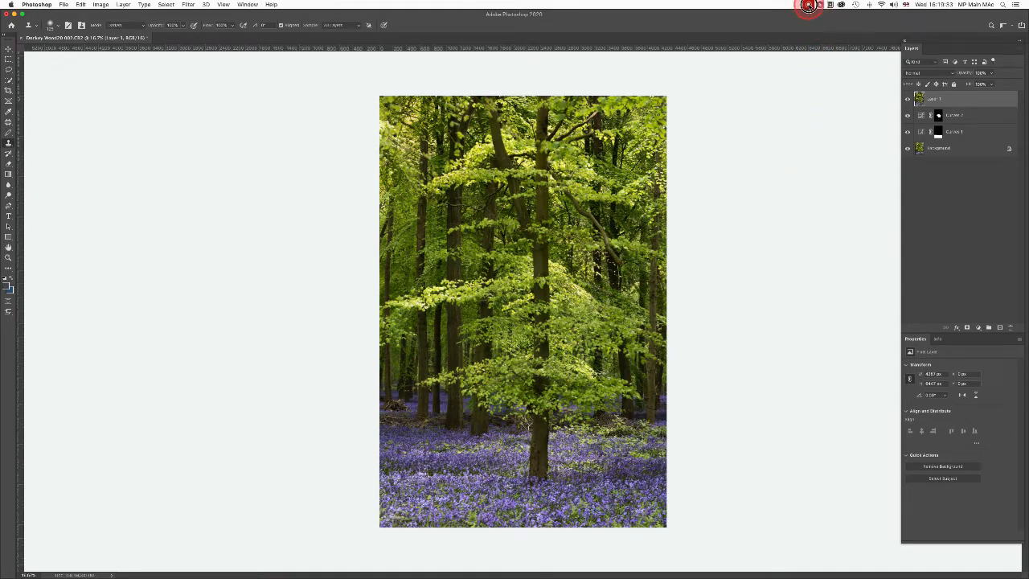